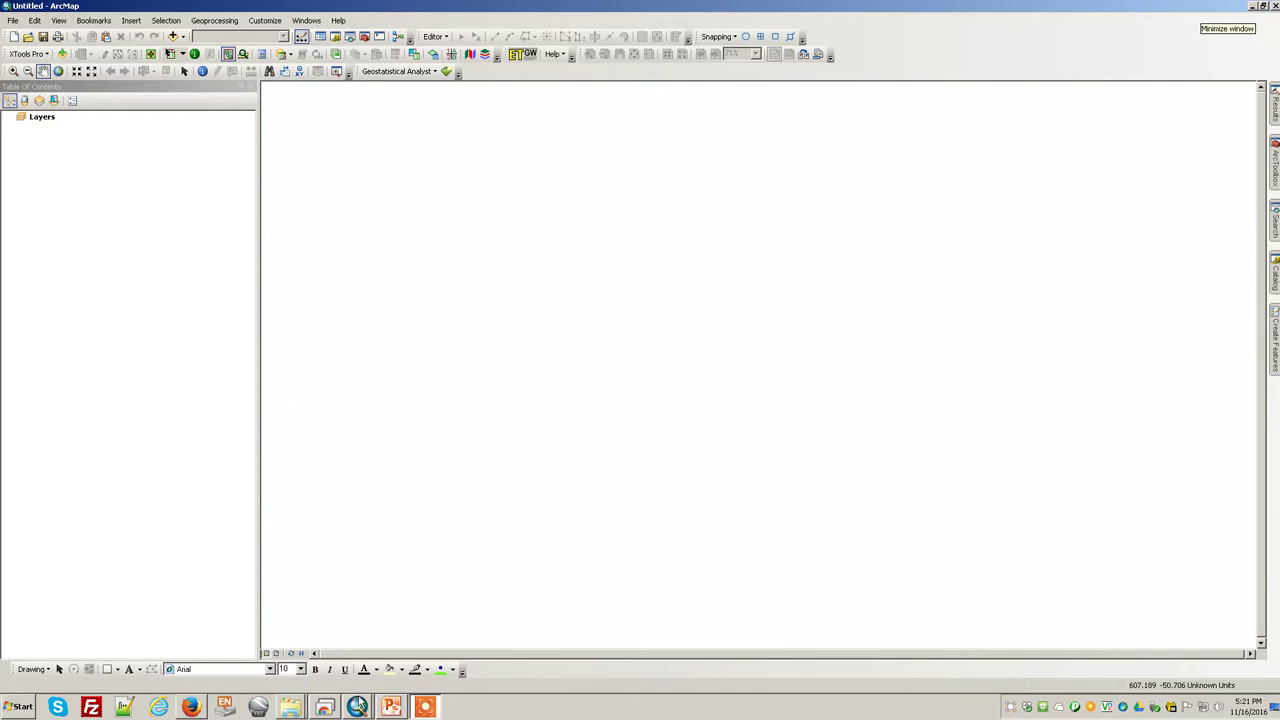
Switch to the PowerPoint slide showing the historical coal export flow map.
{"action": "left_click", "coordinate": [403, 708]}
{"action": "mouse_move", "coordinate": [417, 708]}
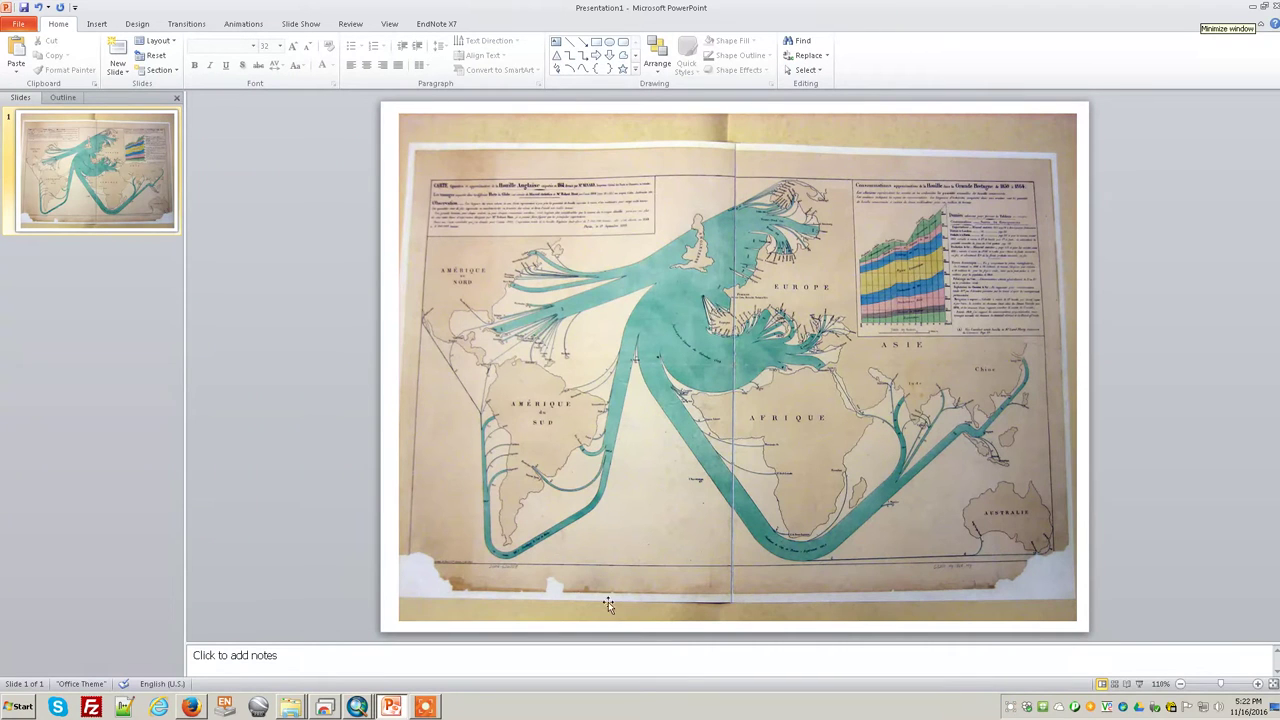
Back in ArcMap, add the countries_proj shapefile to the map.
{"action": "left_click", "coordinate": [1252, 7]}
{"action": "left_click", "coordinate": [172, 38]}
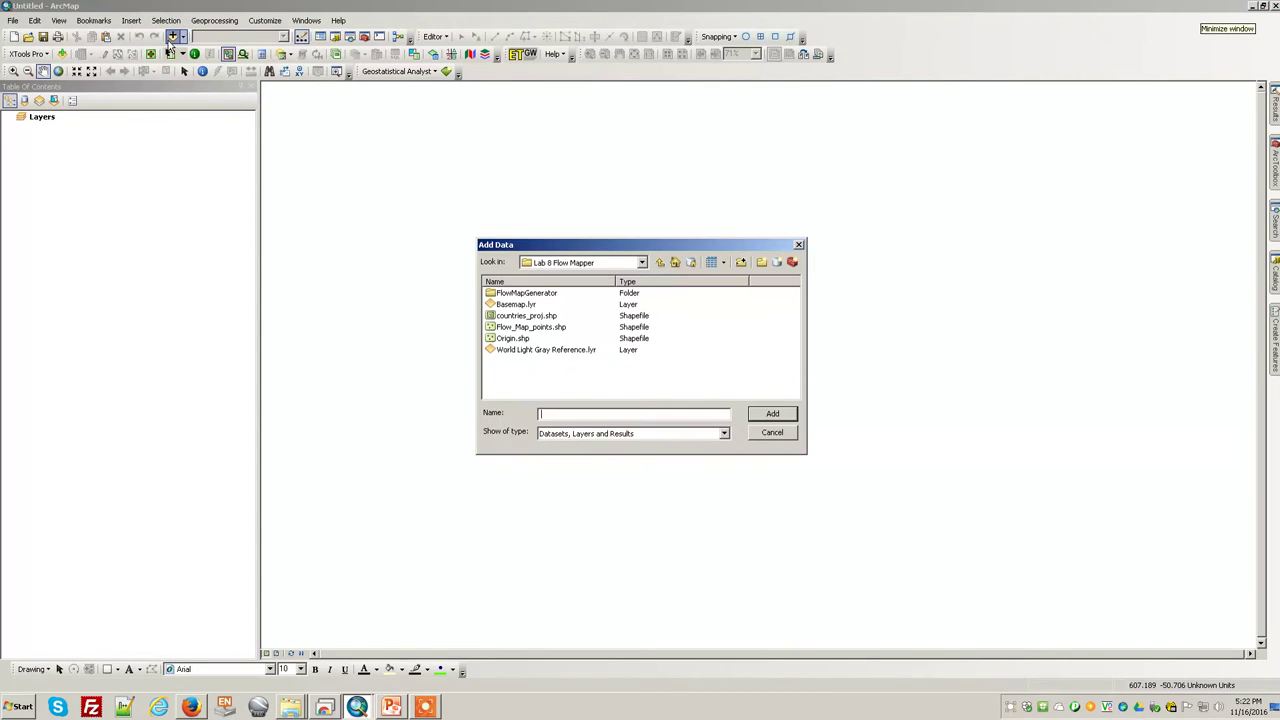
{"action": "left_click", "coordinate": [526, 315]}
{"action": "left_click", "coordinate": [772, 414]}
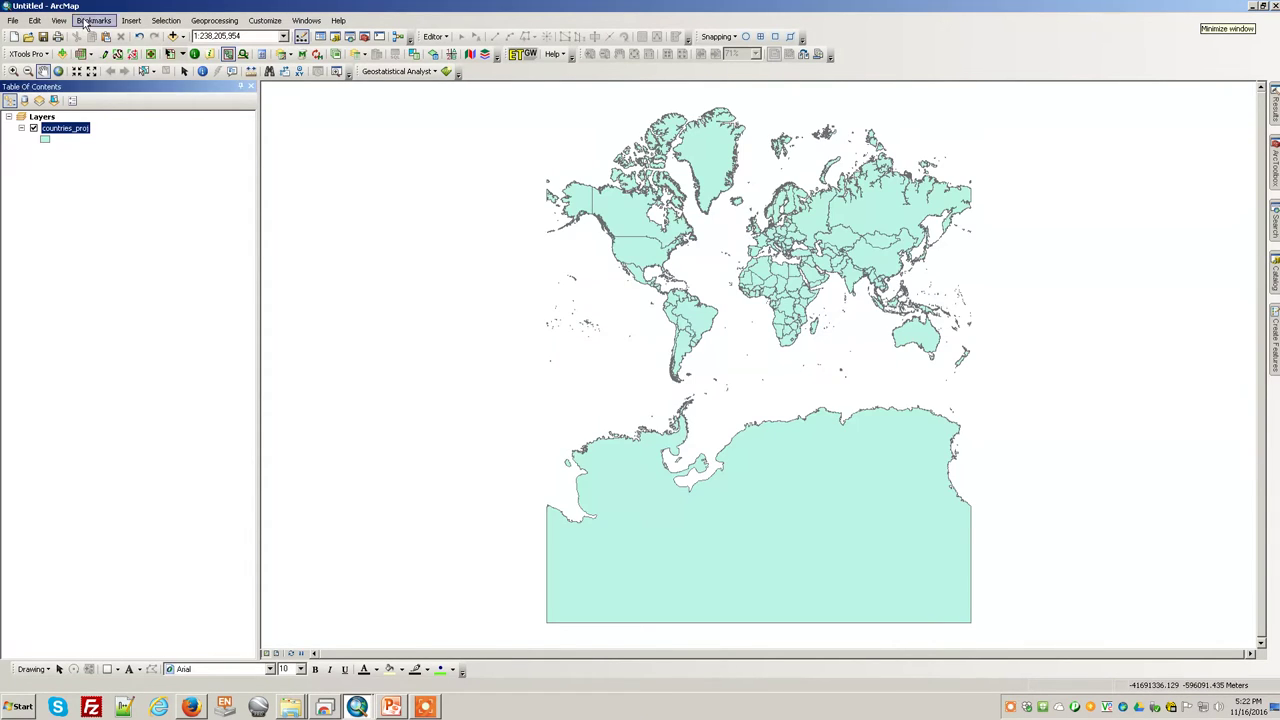
Zoom in and pan so the world's continents fill the view.
{"action": "left_click", "coordinate": [14, 71]}
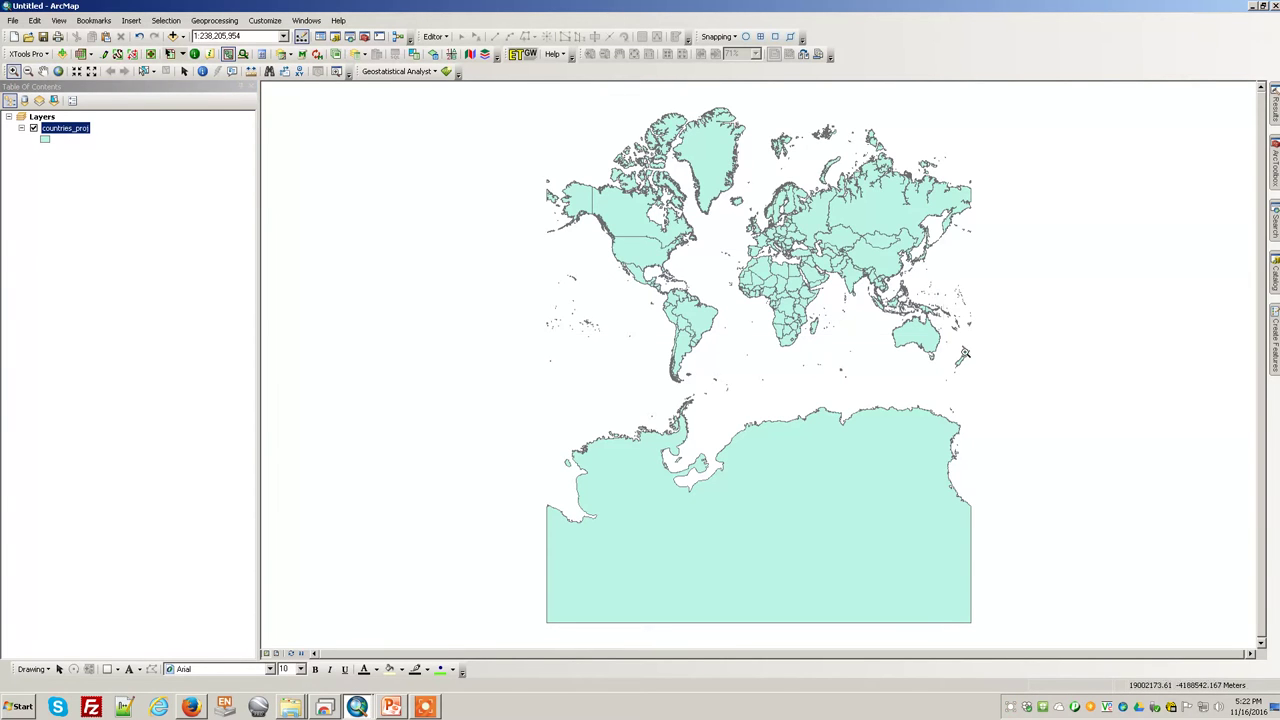
{"action": "left_click_drag", "start_coordinate": [506, 107], "coordinate": [1048, 452]}
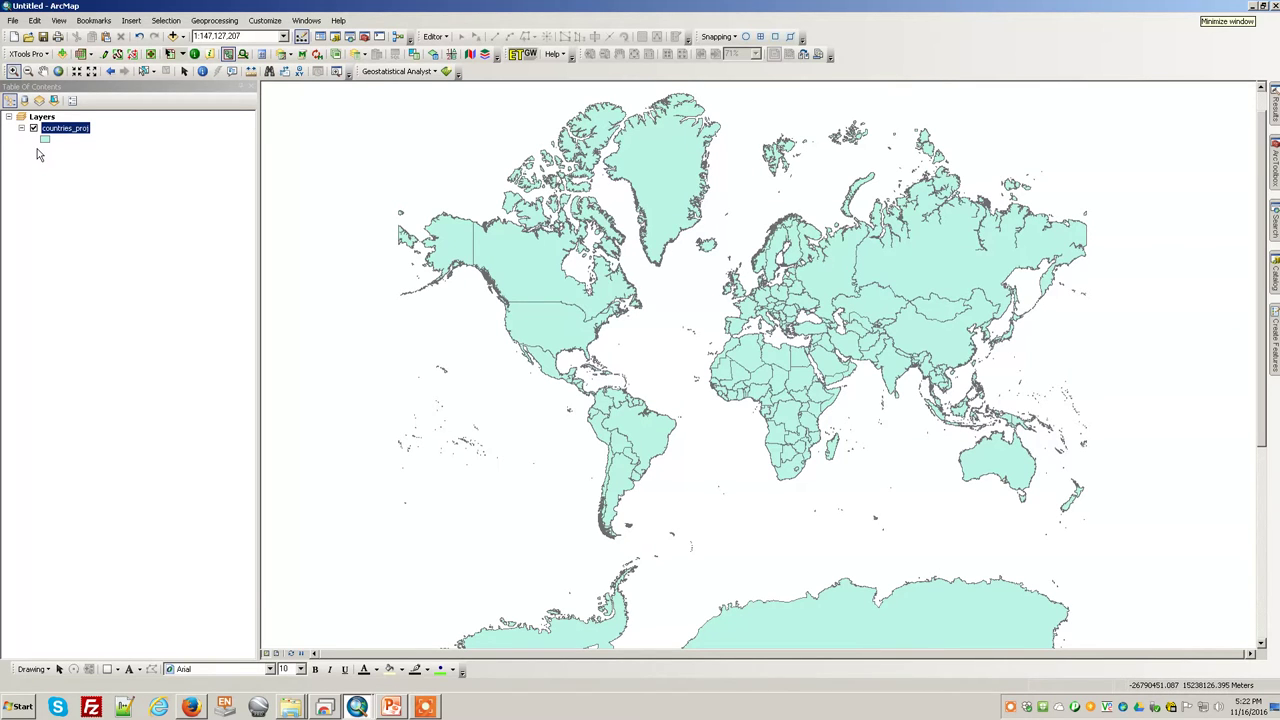
{"action": "left_click", "coordinate": [43, 71]}
{"action": "left_click_drag", "start_coordinate": [647, 265], "coordinate": [645, 275]}
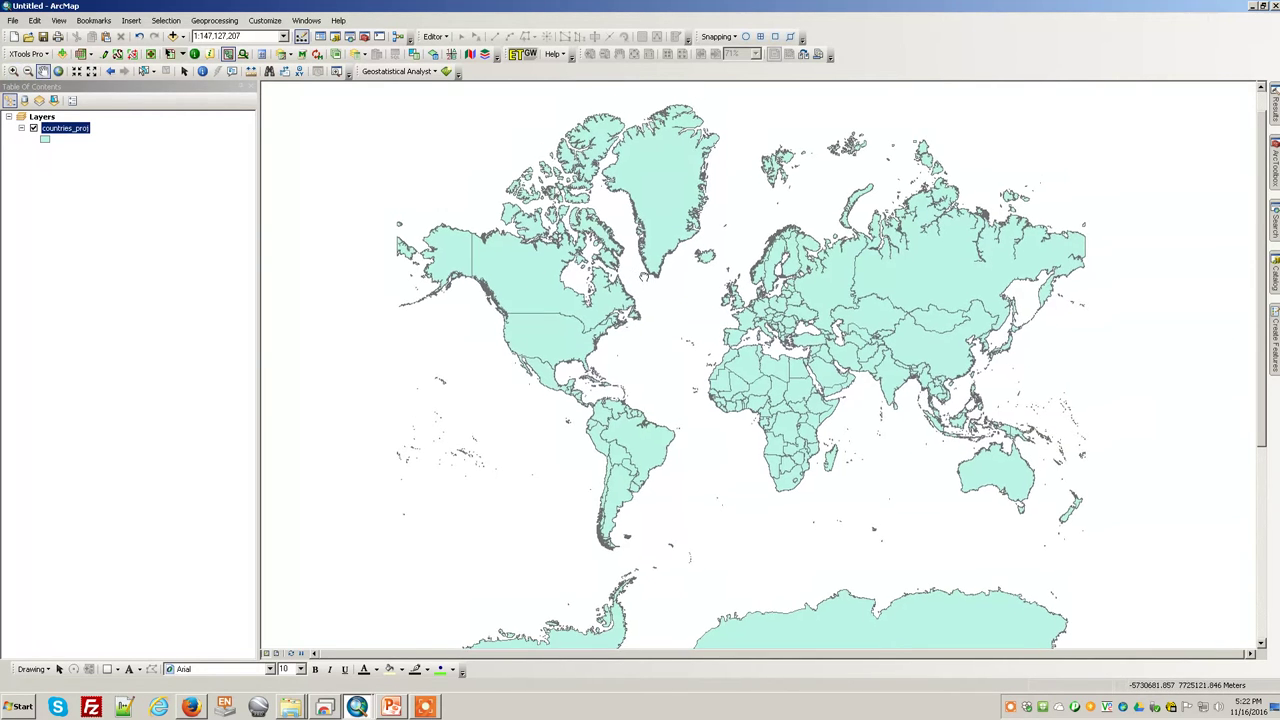
Open the Geoprocessing Options and accept them with OK.
{"action": "left_click", "coordinate": [215, 20]}
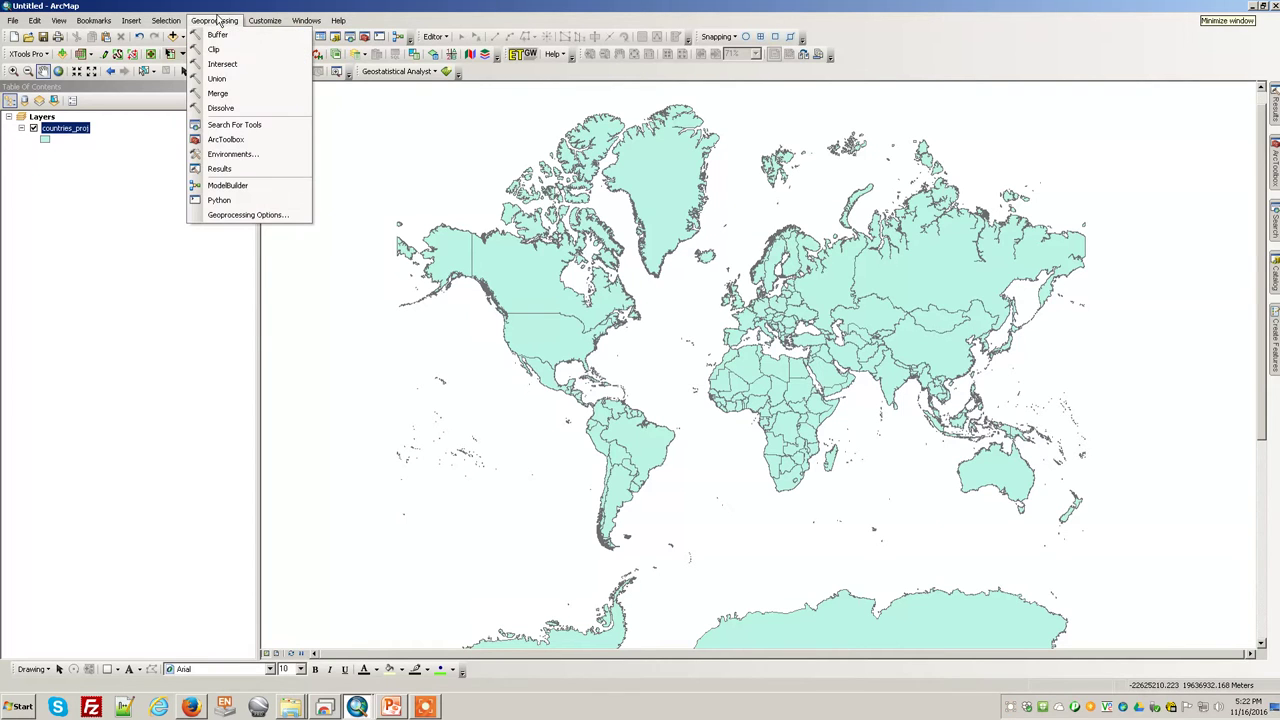
{"action": "left_click", "coordinate": [247, 214]}
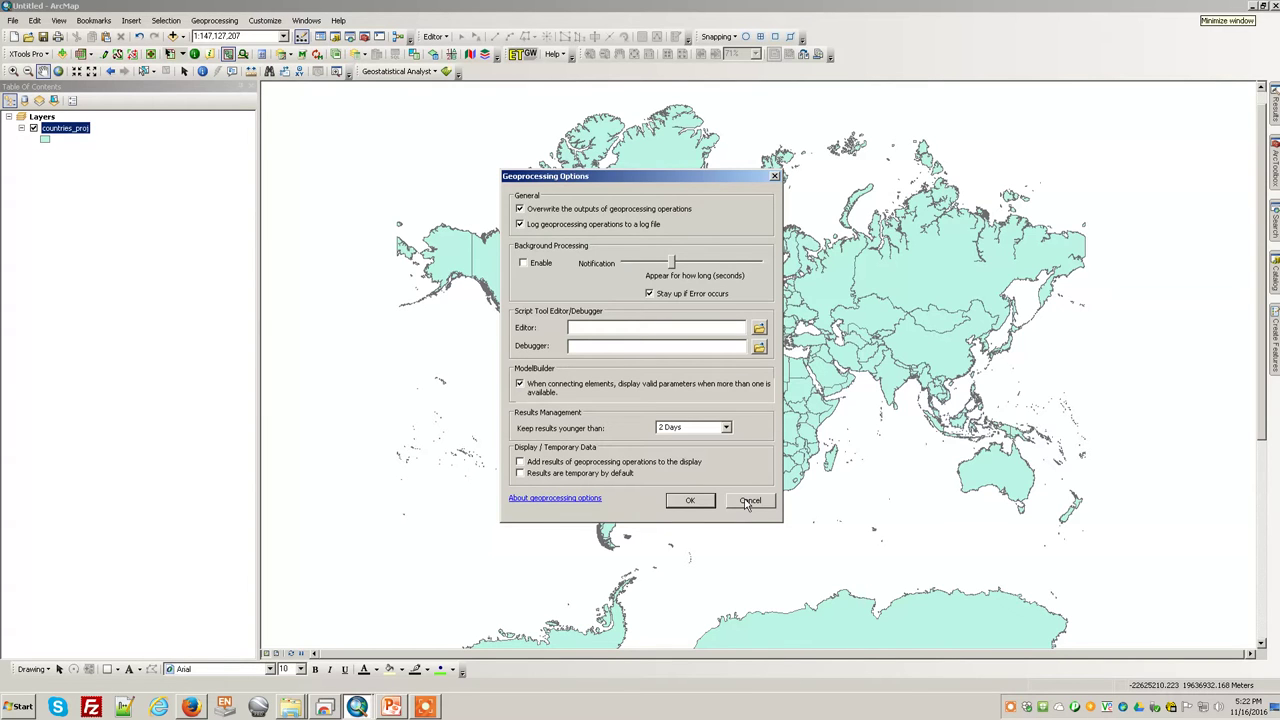
{"action": "left_click", "coordinate": [692, 503]}
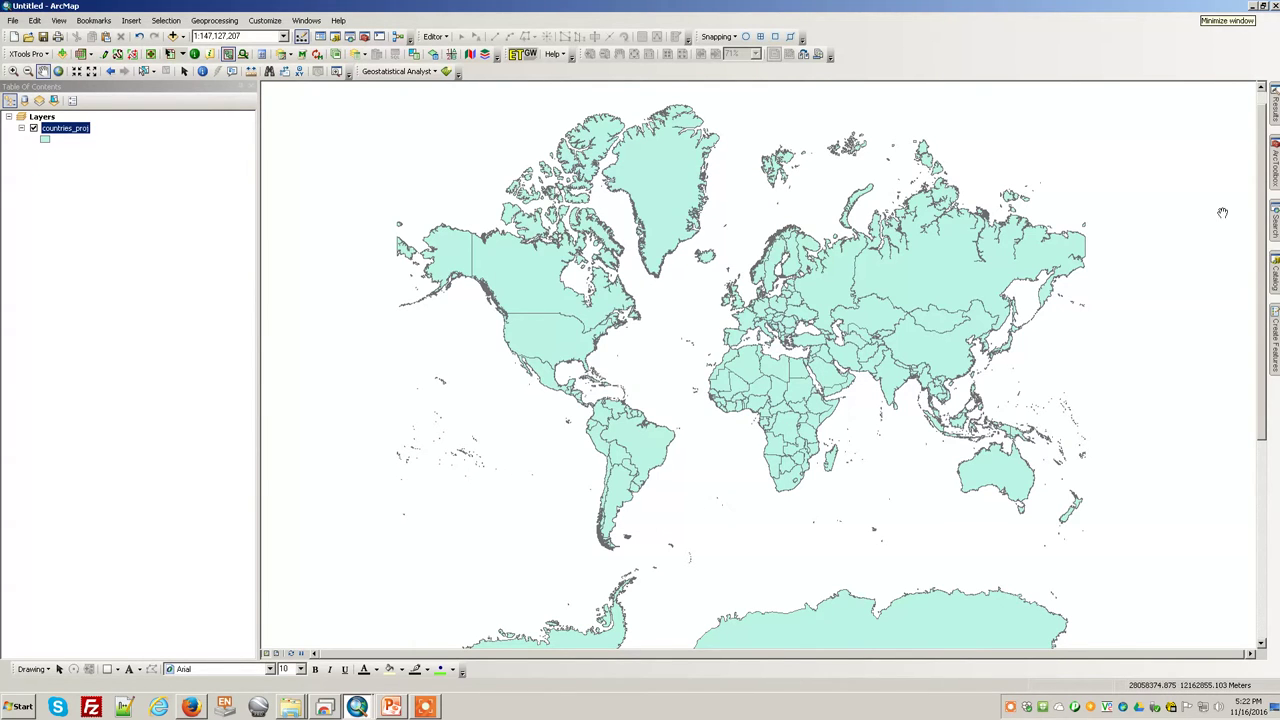
Add the FlowMapGenerator .pyt file as a new toolbox in ArcToolbox.
{"action": "left_click", "coordinate": [1273, 180]}
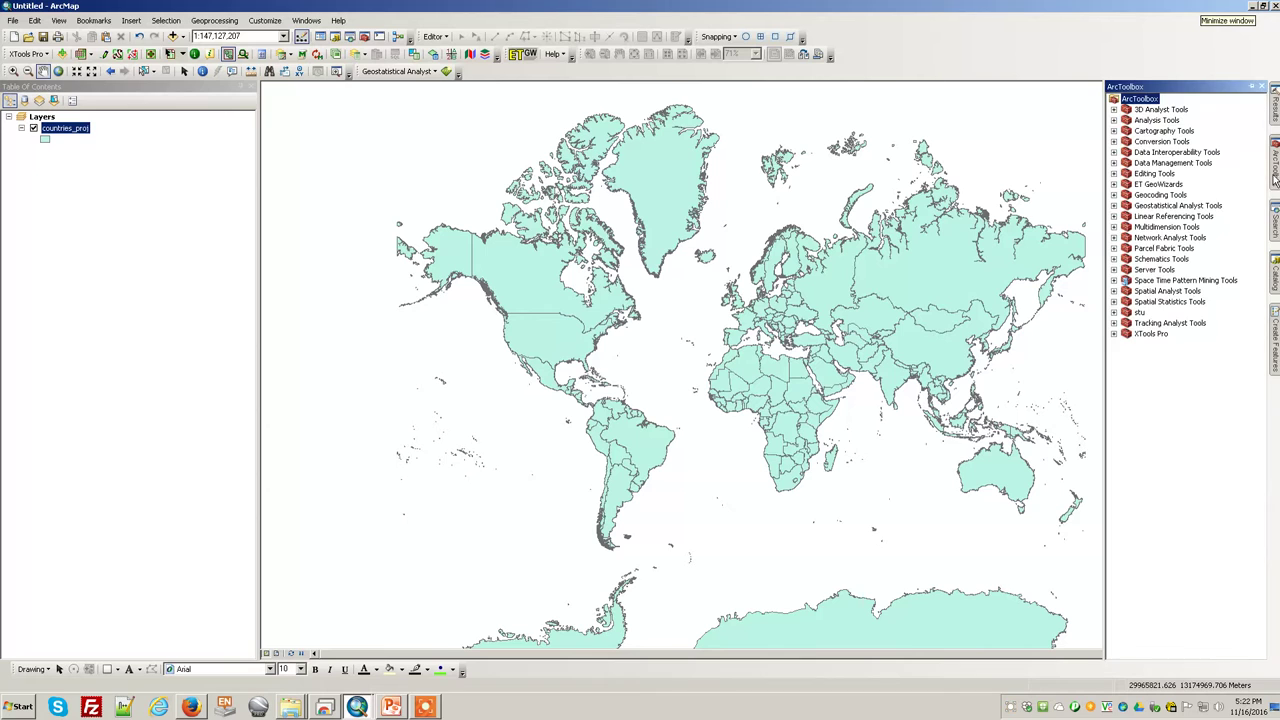
{"action": "right_click", "coordinate": [1140, 99]}
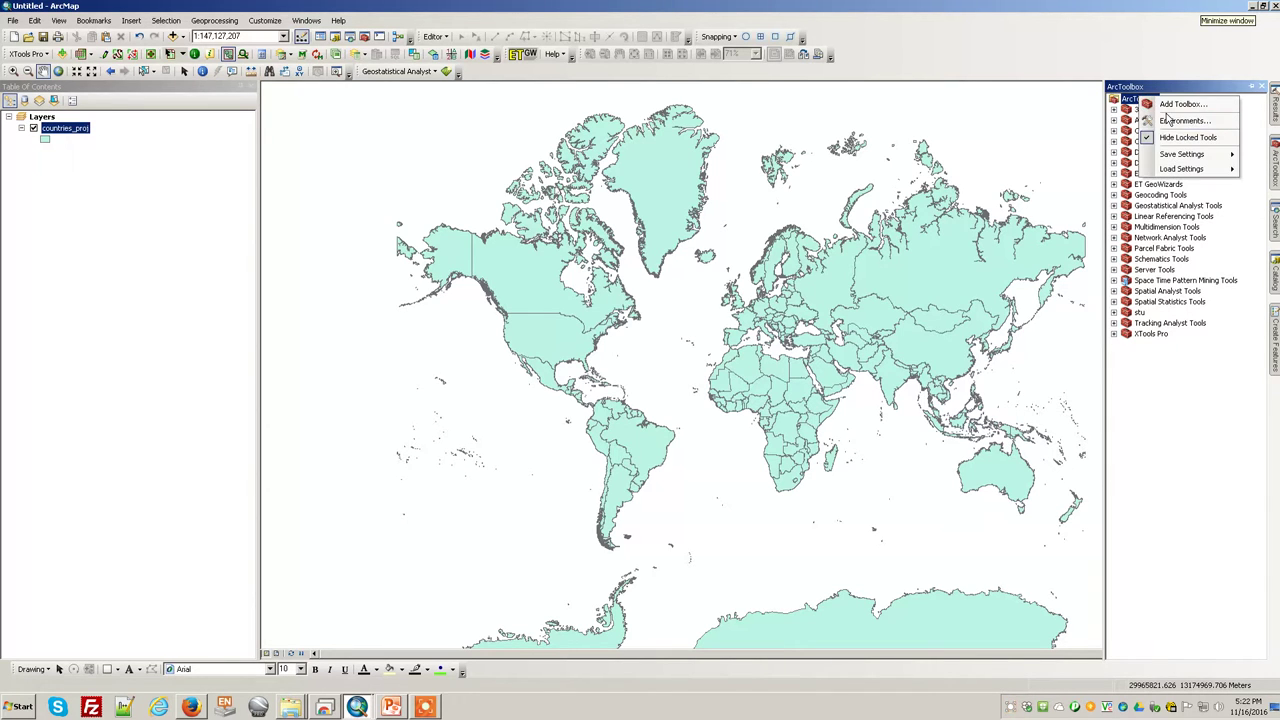
{"action": "left_click", "coordinate": [1165, 108]}
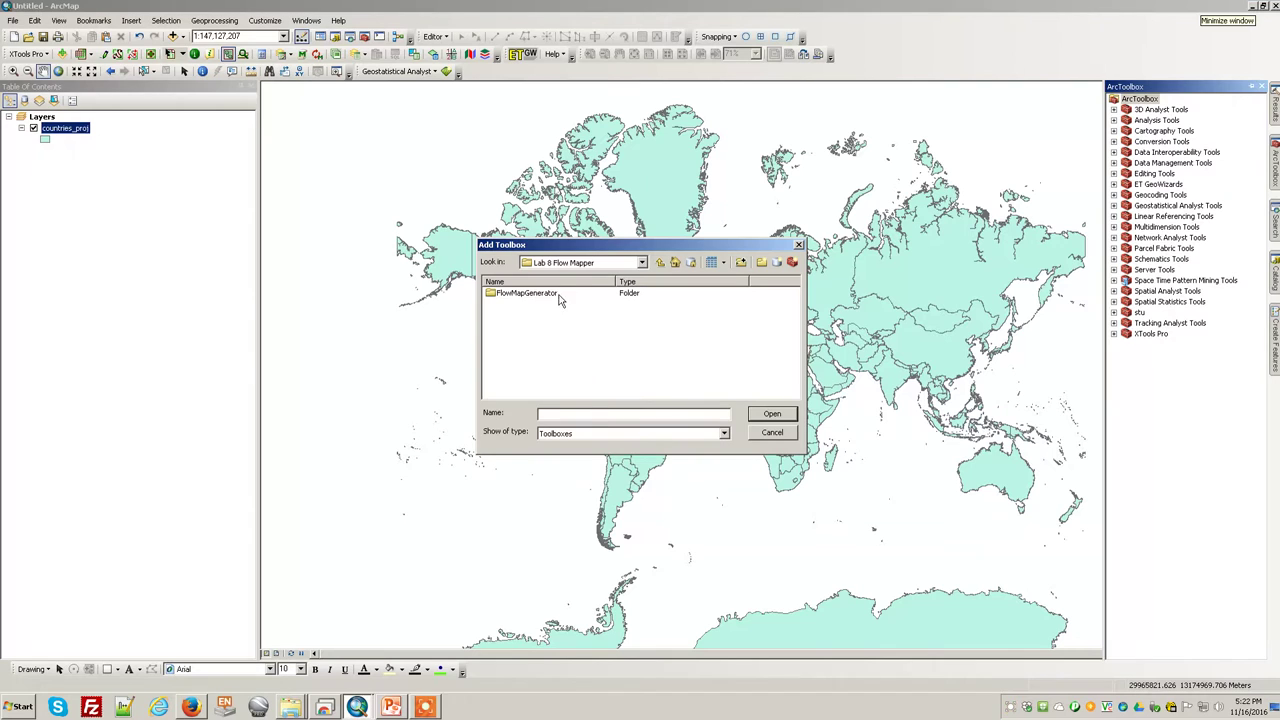
{"action": "double_click", "coordinate": [560, 297]}
{"action": "left_click", "coordinate": [535, 293]}
{"action": "left_click", "coordinate": [769, 418]}
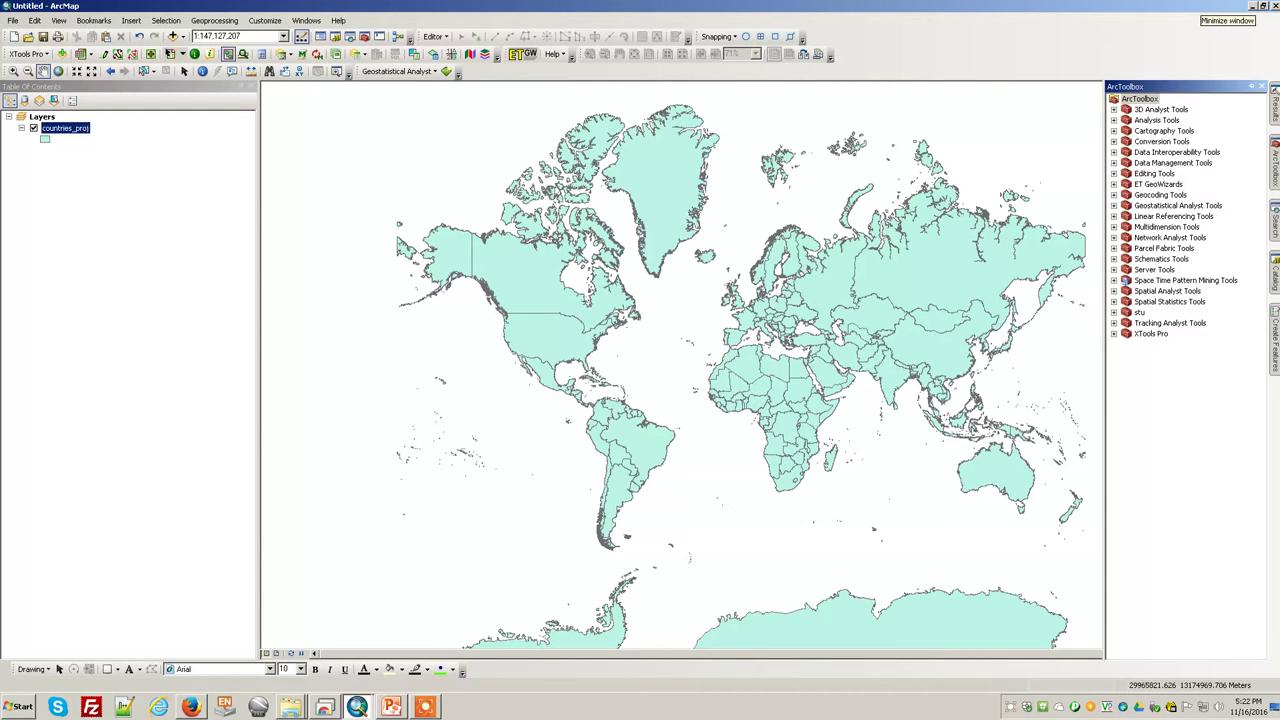
Expand the Flow Map Toolbox and select the FlowMapGenerator tool.
{"action": "key", "text": "Return"}
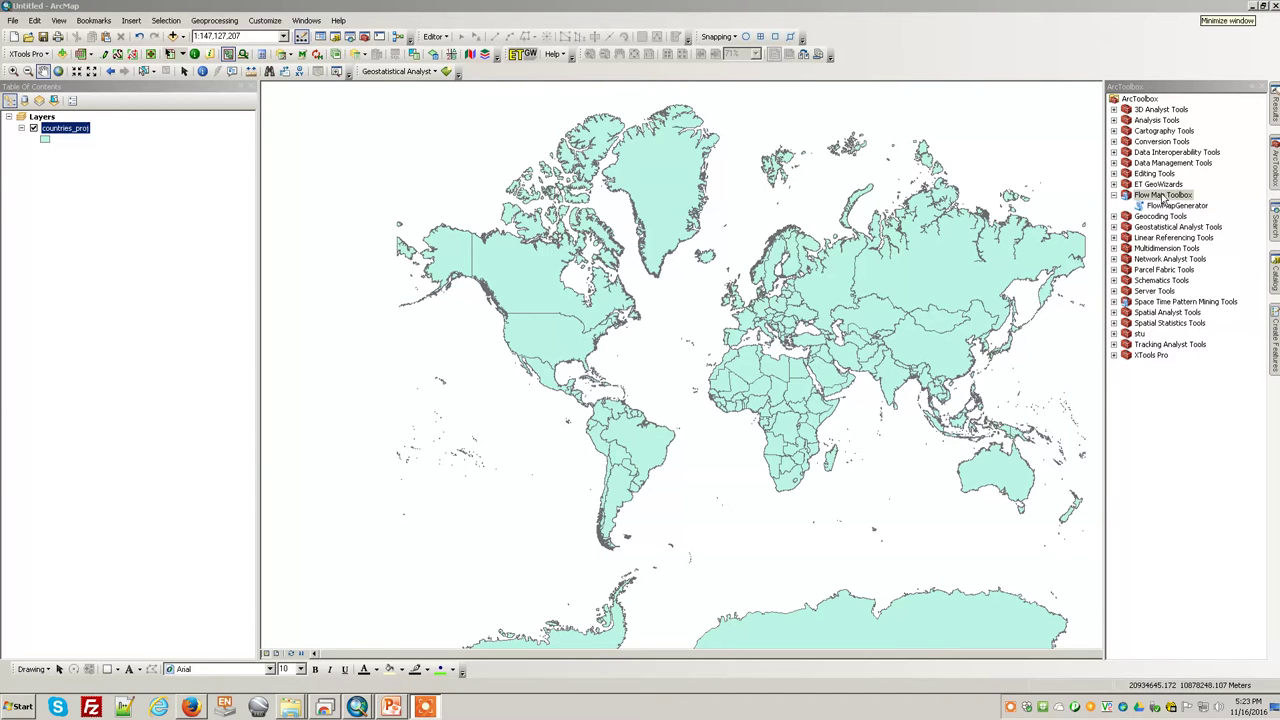
{"action": "left_click", "coordinate": [1168, 205]}
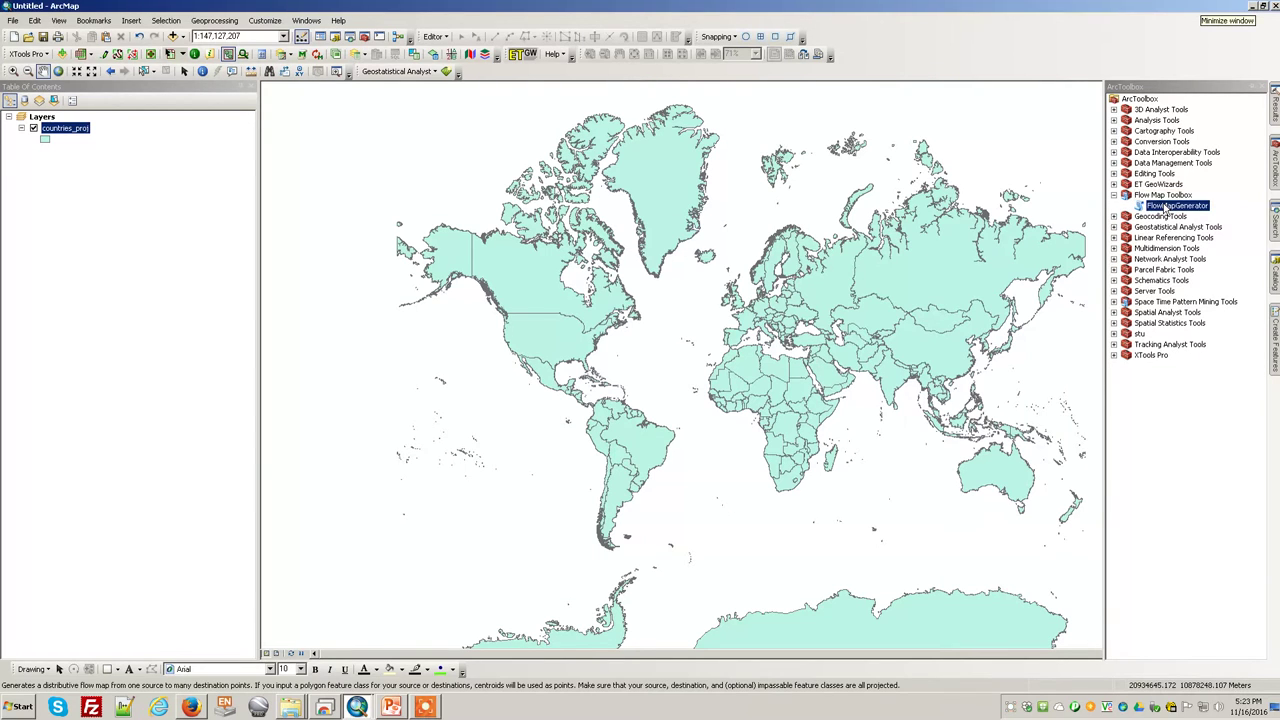
{"action": "left_click", "coordinate": [173, 36]}
Add Origin.shp from Lab 8 Flow Mapper and enlarge its brown point marker.
{"action": "left_click", "coordinate": [660, 262]}
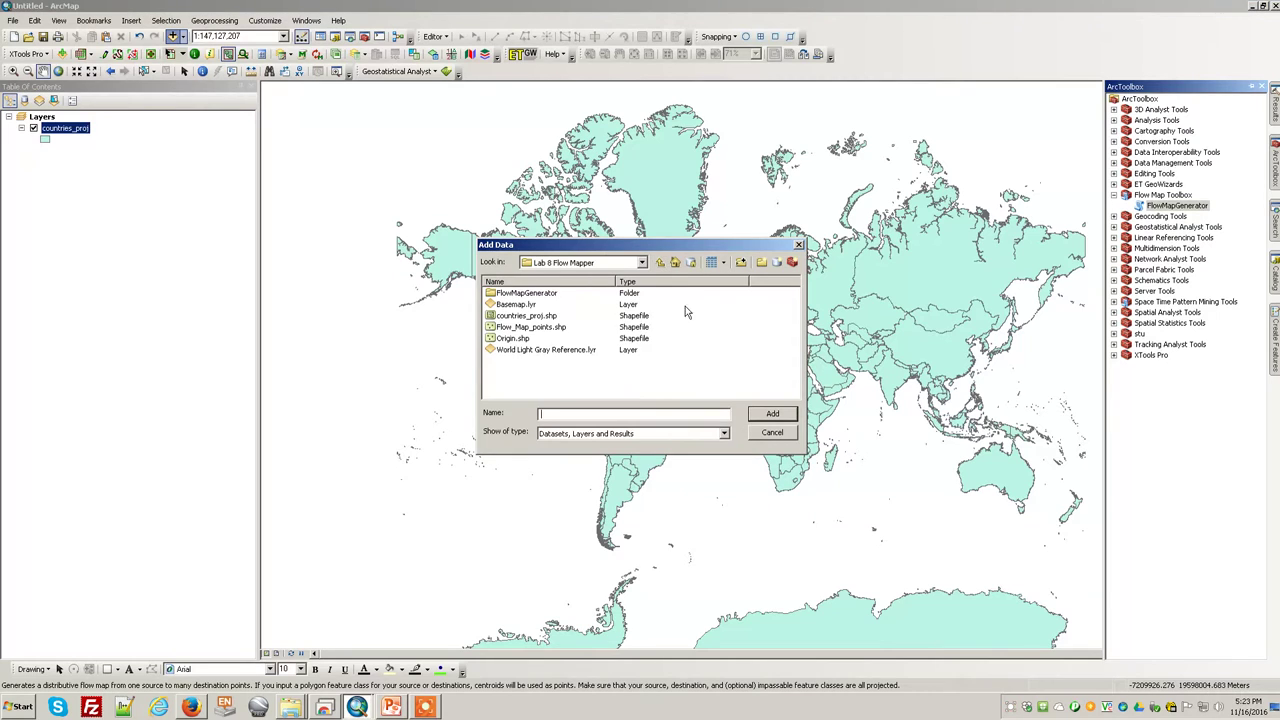
{"action": "left_click", "coordinate": [521, 339]}
{"action": "left_click", "coordinate": [784, 413]}
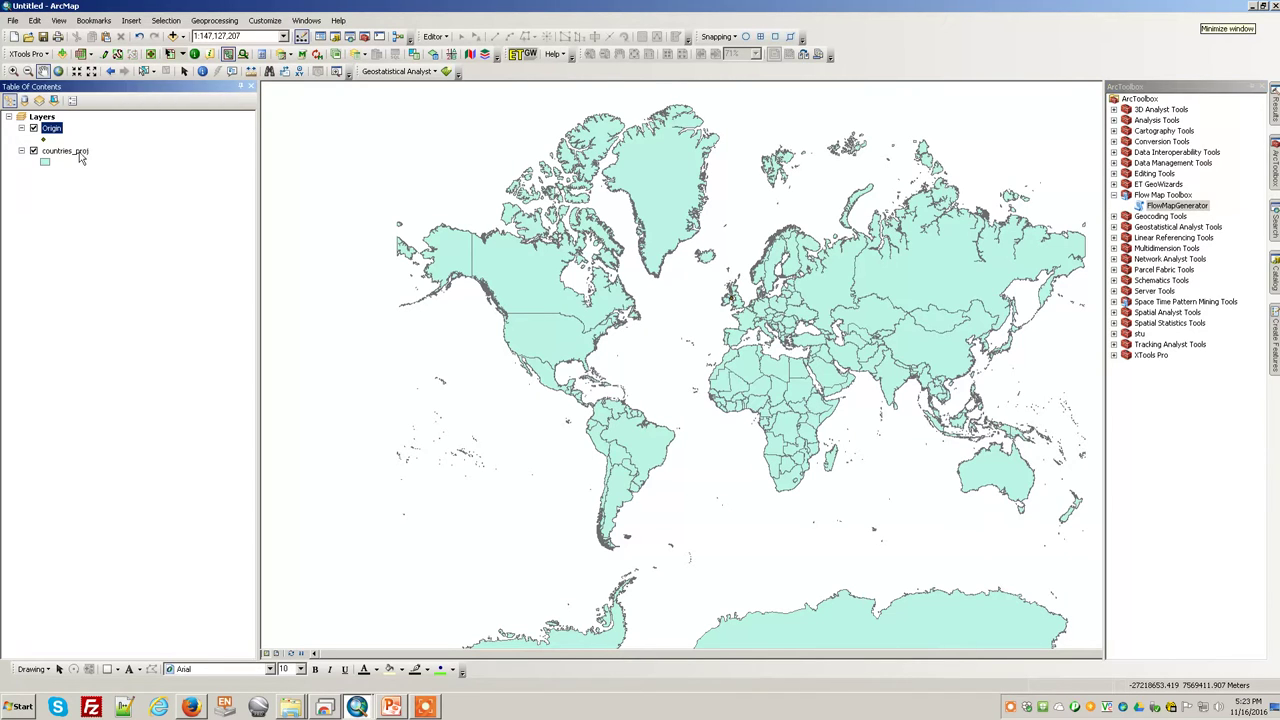
{"action": "left_click", "coordinate": [44, 139]}
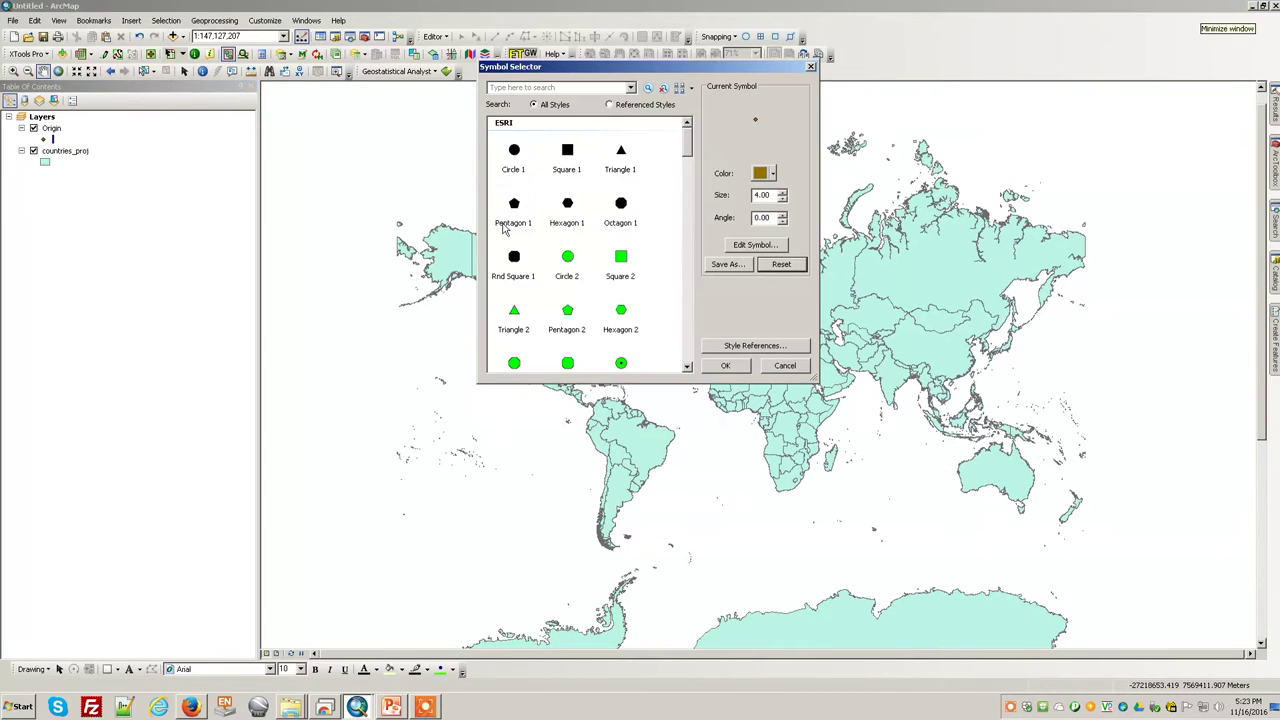
{"action": "left_click", "coordinate": [783, 192]}
{"action": "left_click", "coordinate": [783, 192]}
{"action": "left_click", "coordinate": [731, 367]}
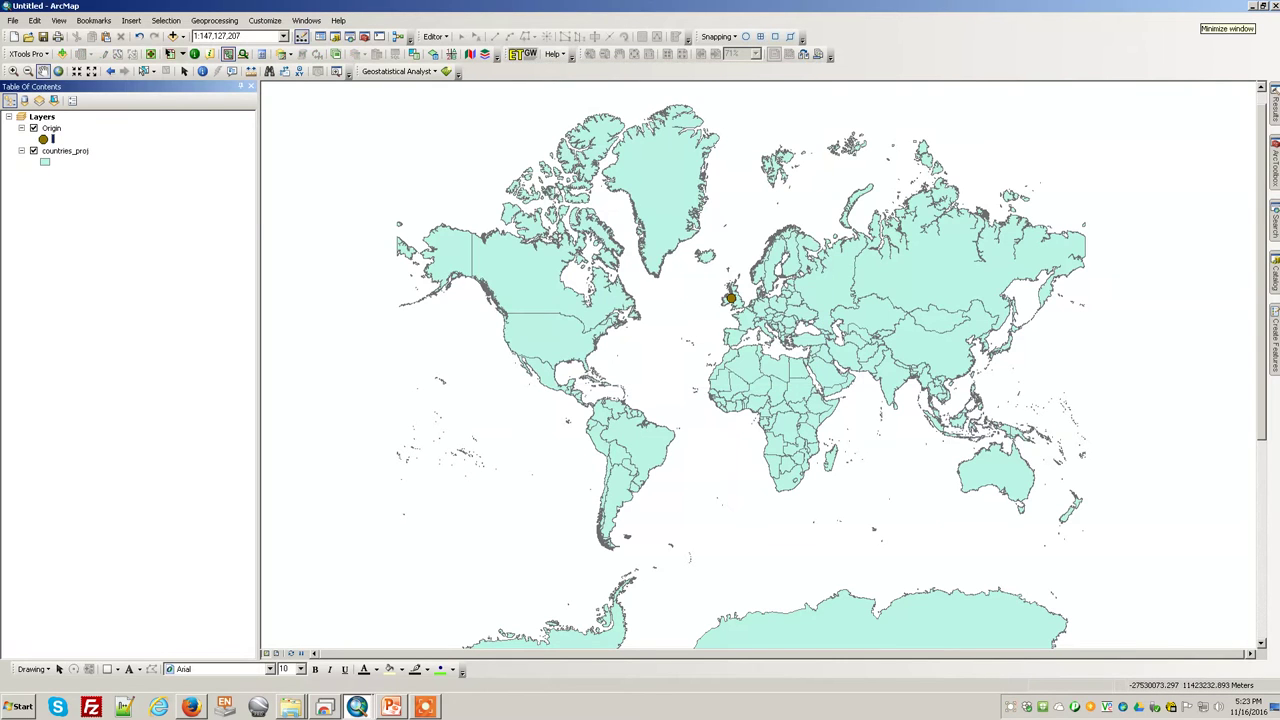
Zoom in on the British Isles to check the origin, then return to the world extent.
{"action": "left_click", "coordinate": [13, 71]}
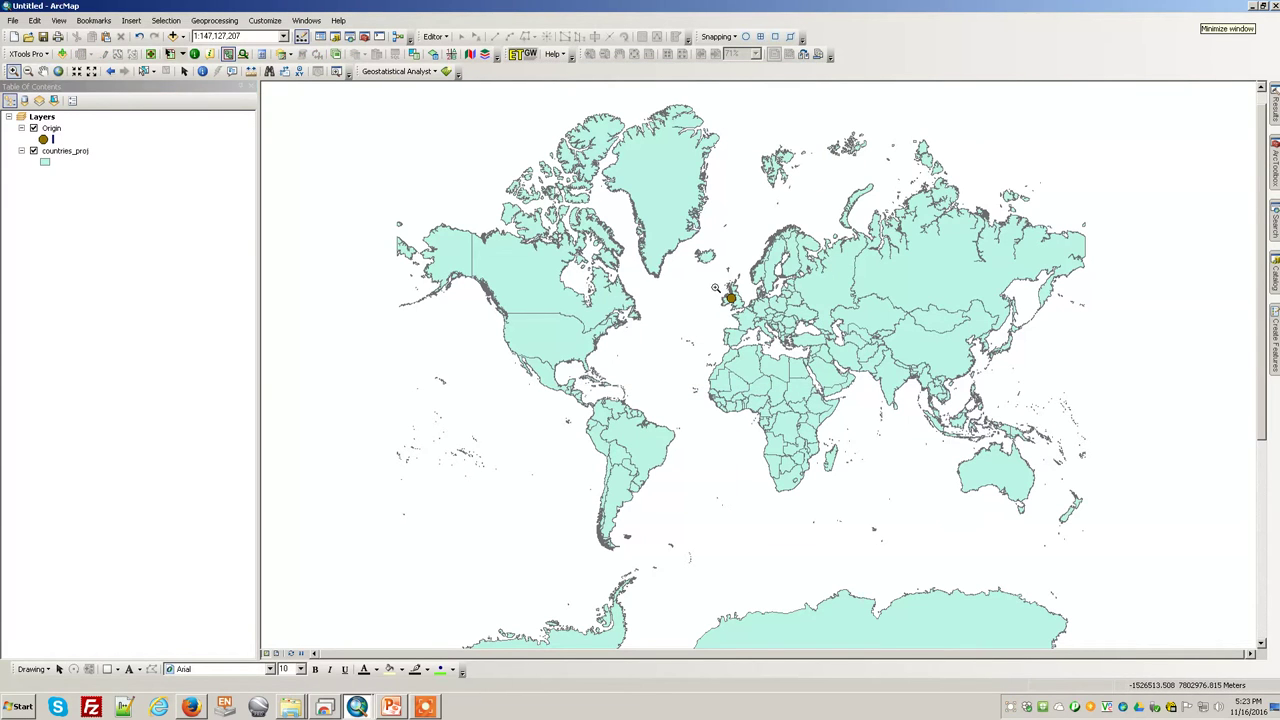
{"action": "left_click_drag", "start_coordinate": [713, 273], "coordinate": [758, 330]}
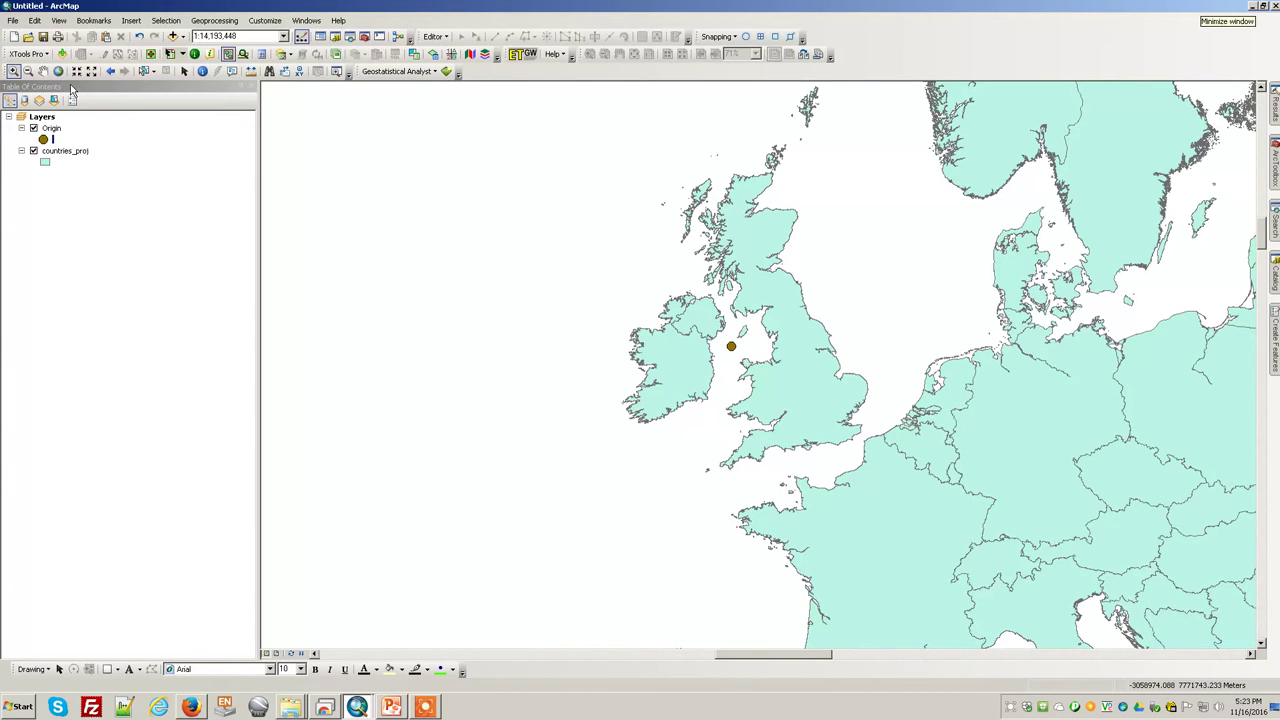
{"action": "left_click", "coordinate": [112, 73]}
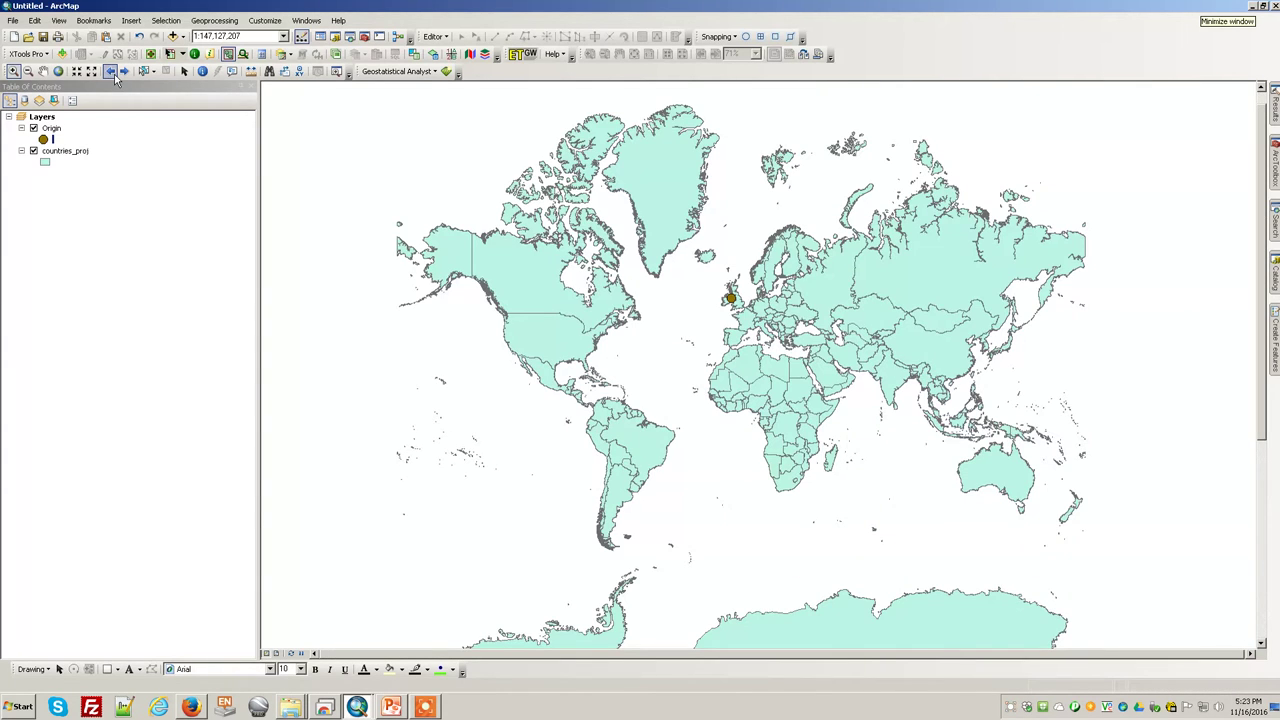
{"action": "left_click", "coordinate": [115, 78]}
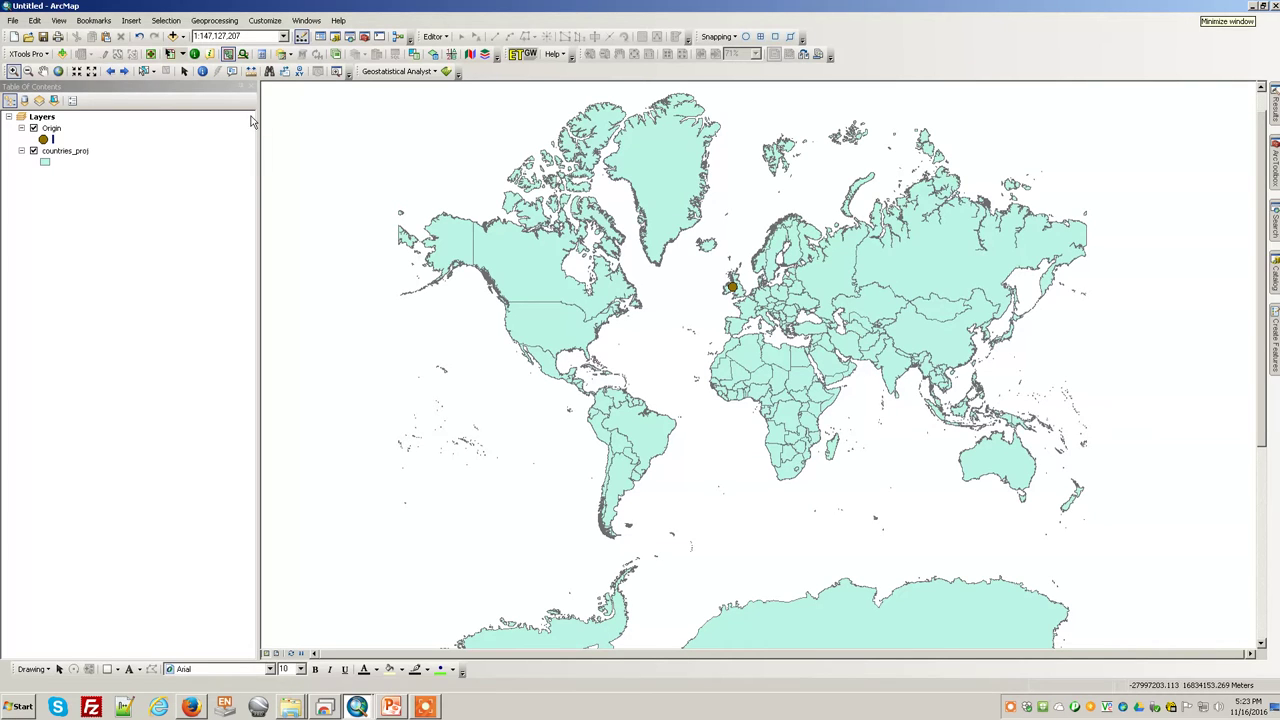
{"action": "left_click_drag", "start_coordinate": [304, 101], "coordinate": [1192, 627]}
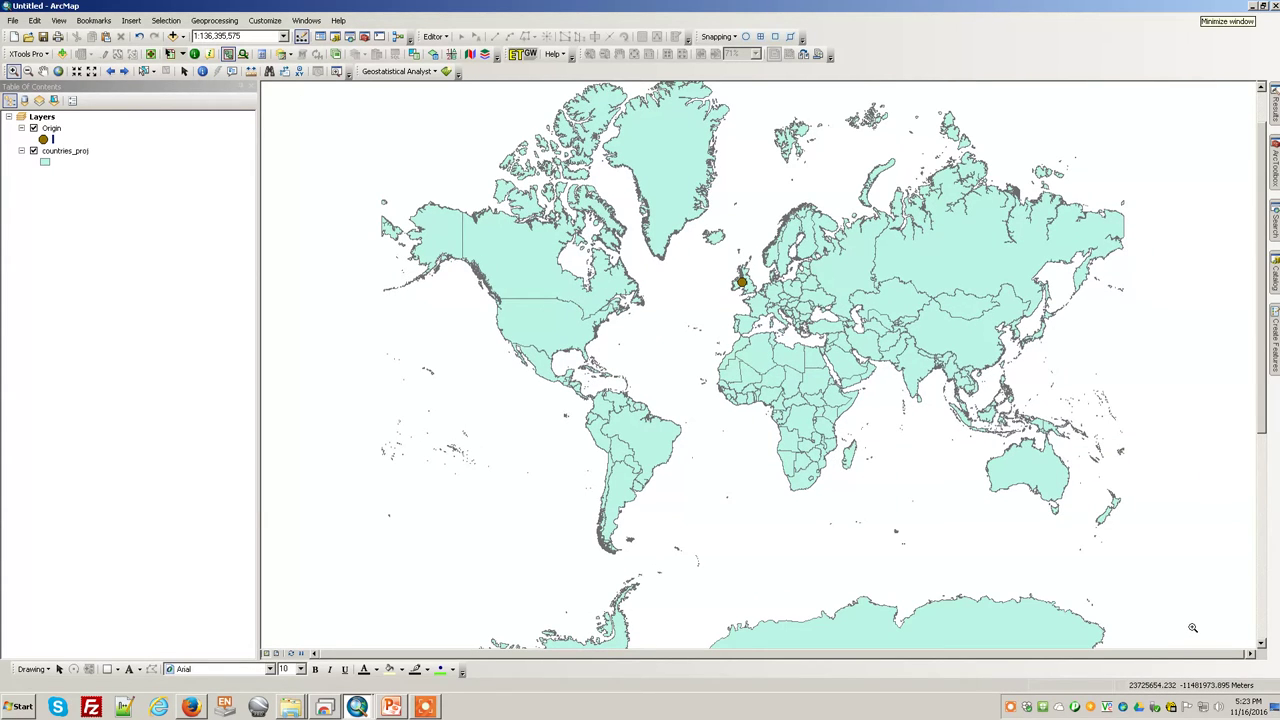
{"action": "left_click", "coordinate": [1262, 89]}
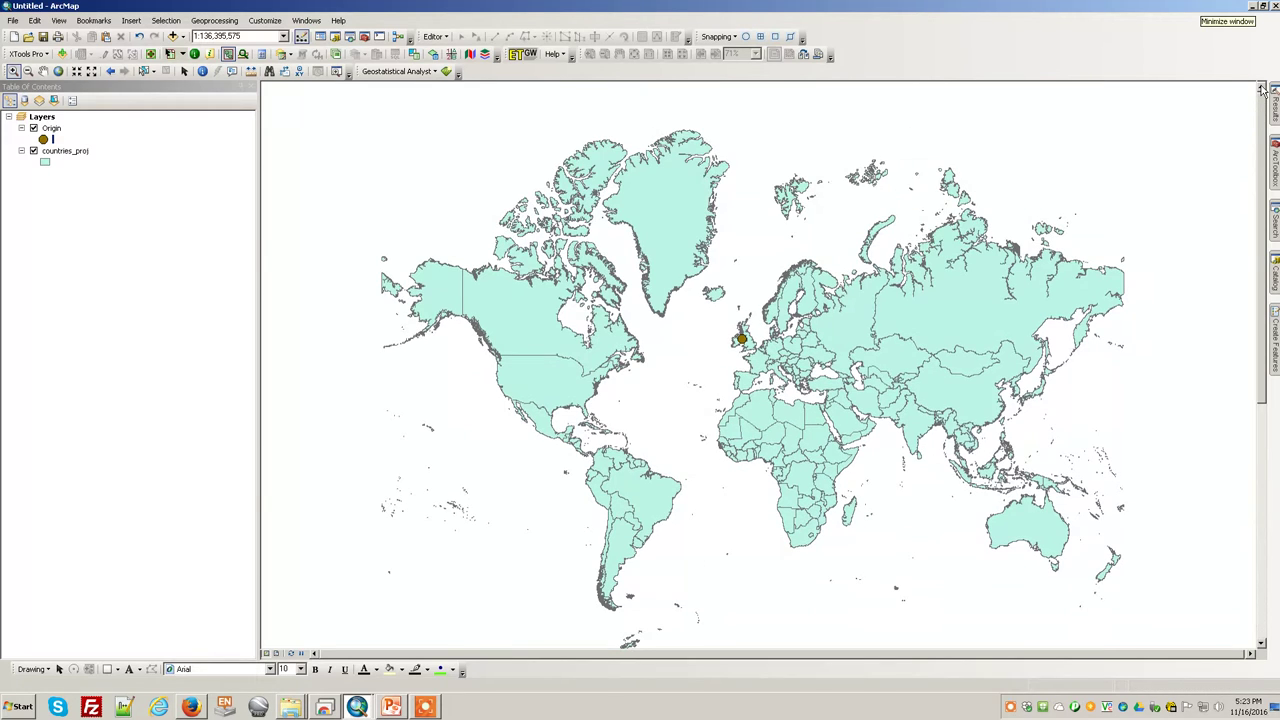
Add the Flow_Map_points shapefile of destination ports to the map.
{"action": "left_click", "coordinate": [1275, 186]}
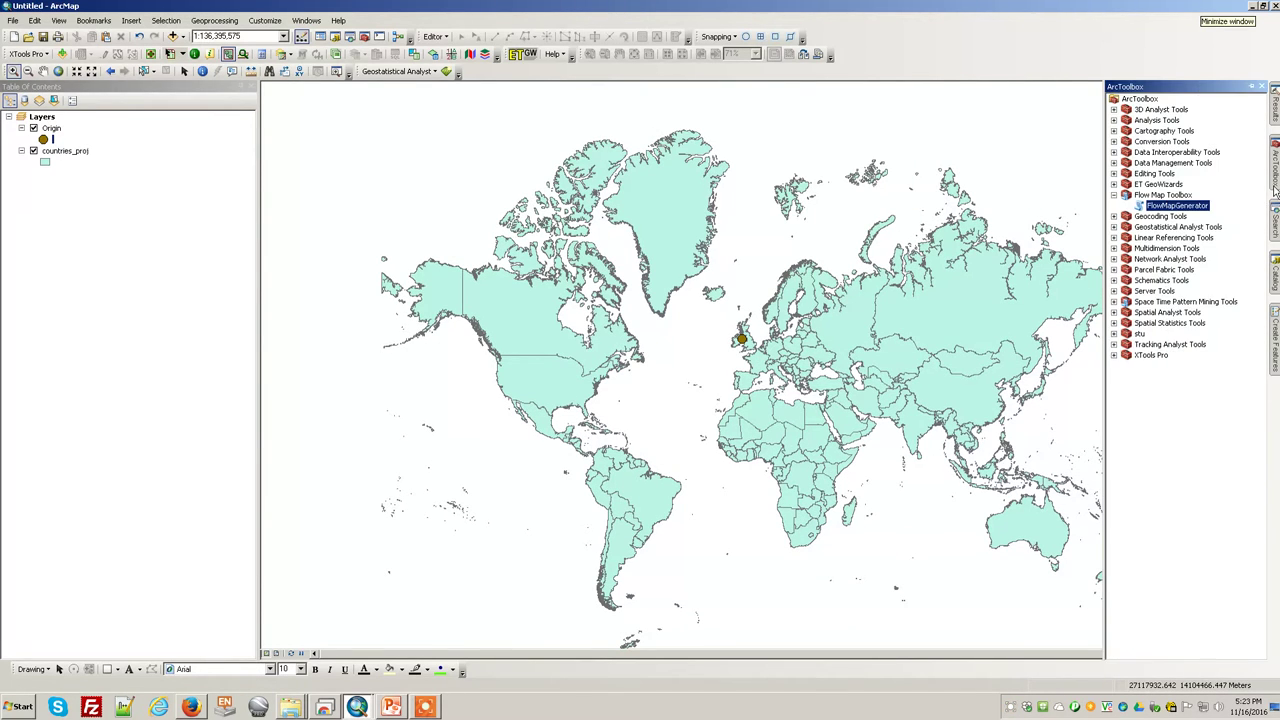
{"action": "left_click", "coordinate": [175, 37]}
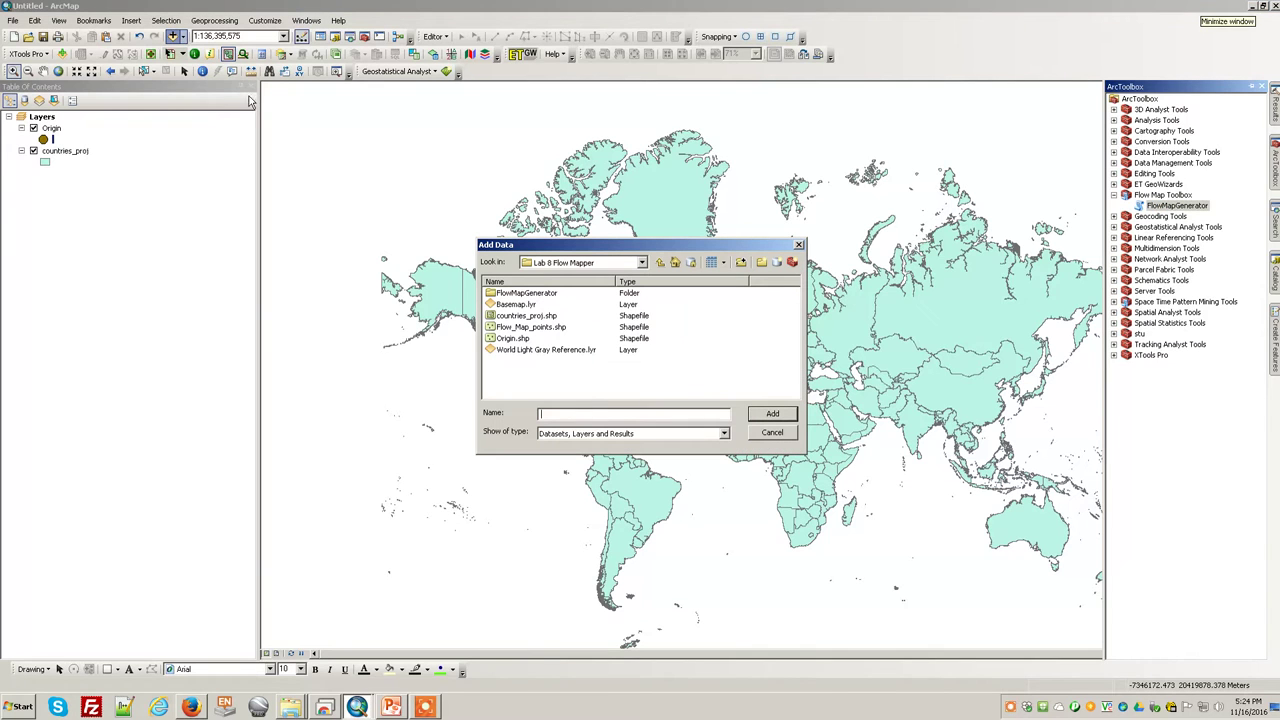
{"action": "left_click", "coordinate": [522, 327]}
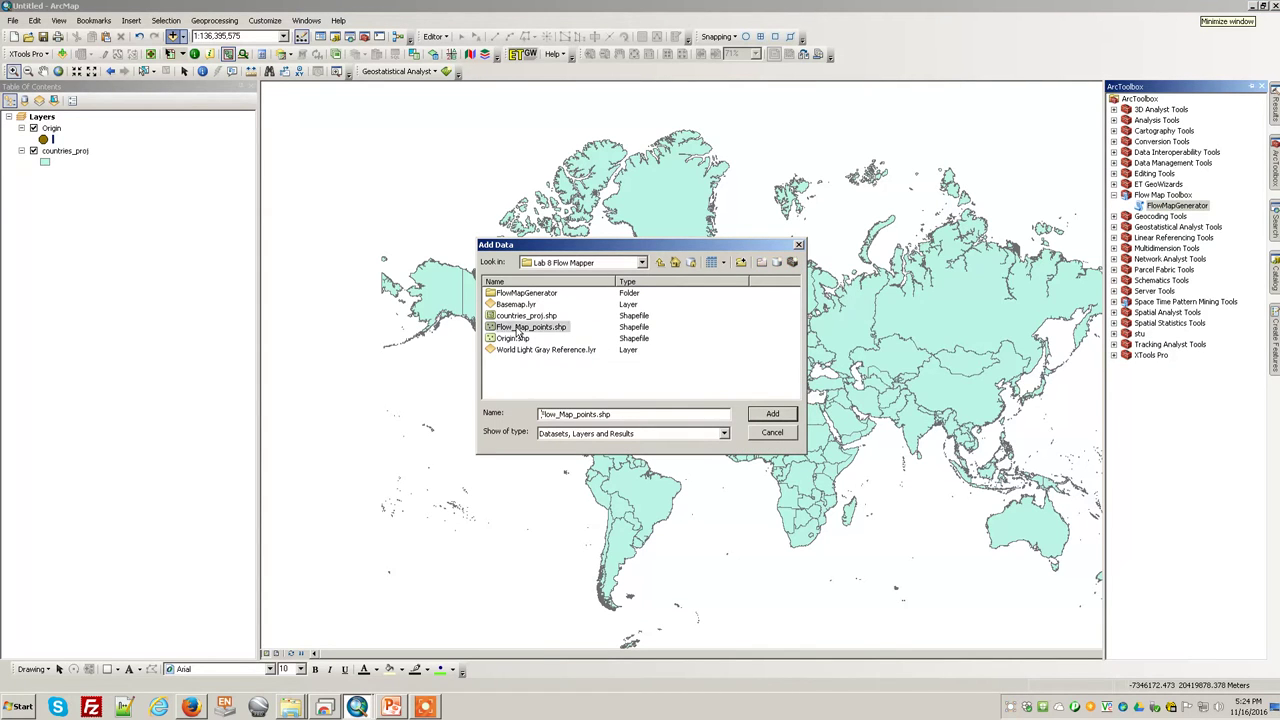
{"action": "left_click", "coordinate": [772, 413]}
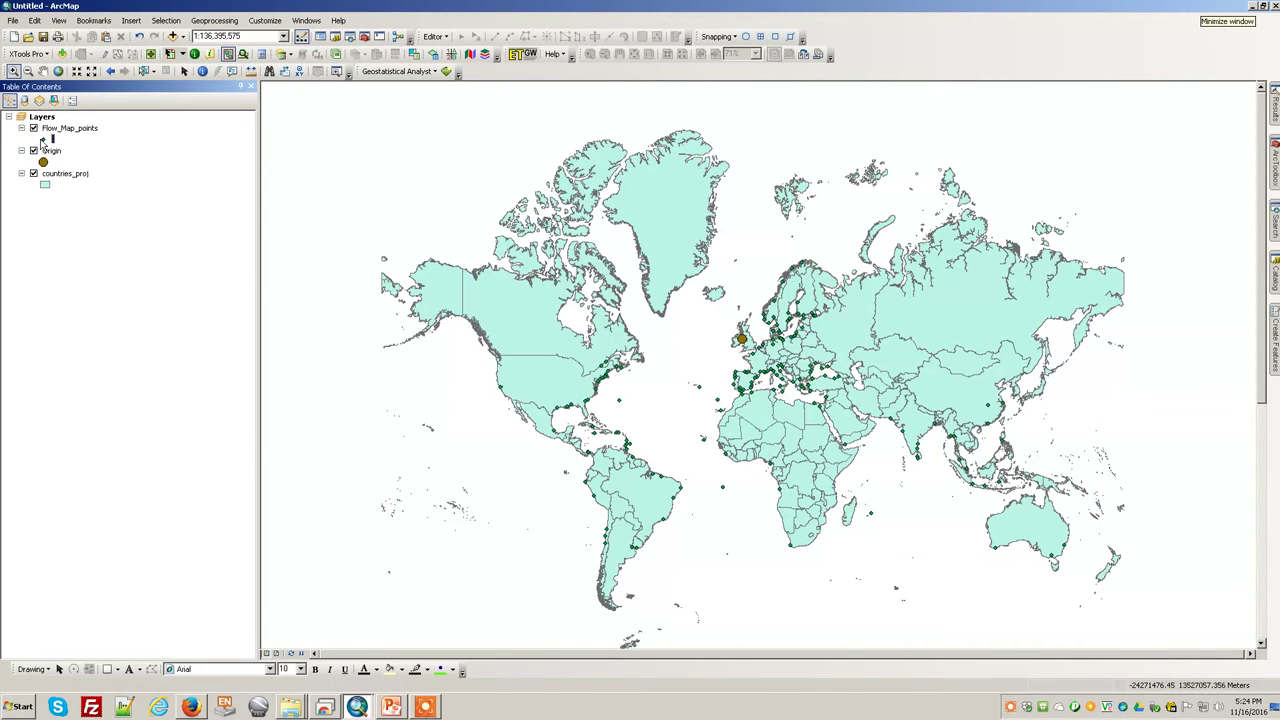
Change the Flow_Map_points marker colour to red and adjust its size.
{"action": "left_click", "coordinate": [43, 139]}
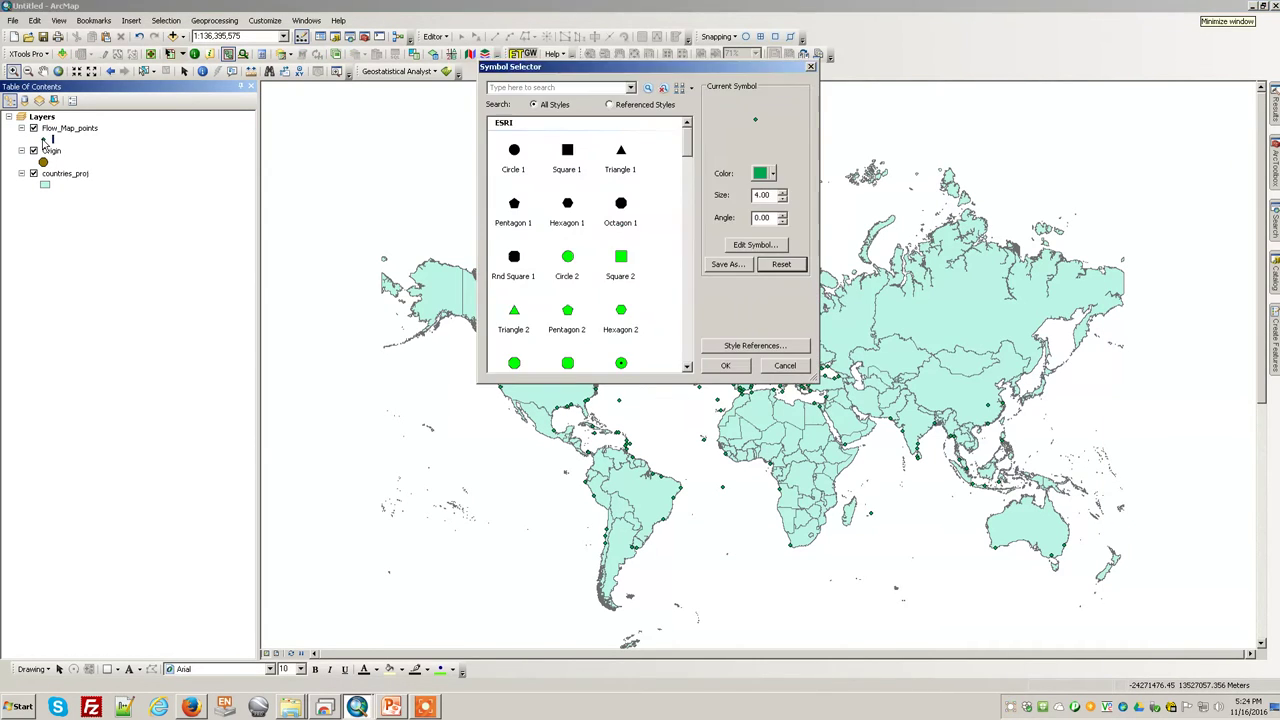
{"action": "left_click", "coordinate": [775, 175]}
{"action": "left_click", "coordinate": [772, 238]}
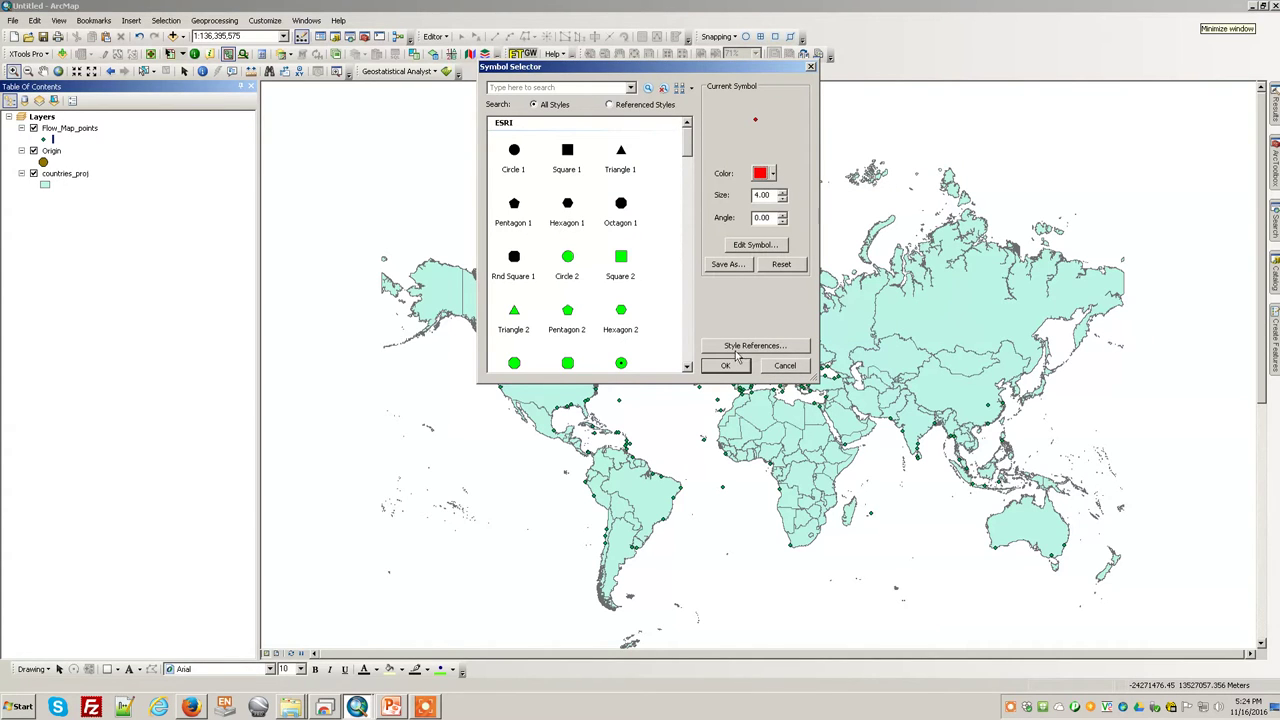
{"action": "left_click", "coordinate": [782, 193]}
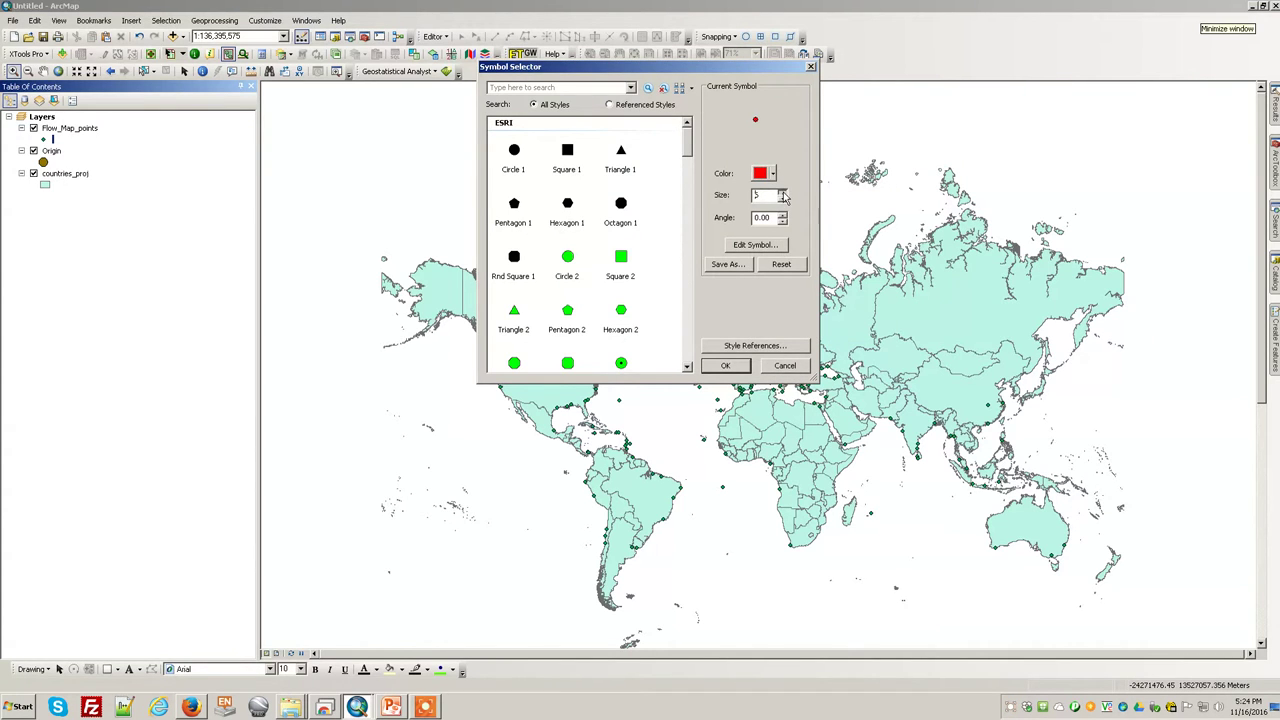
{"action": "left_click", "coordinate": [725, 365]}
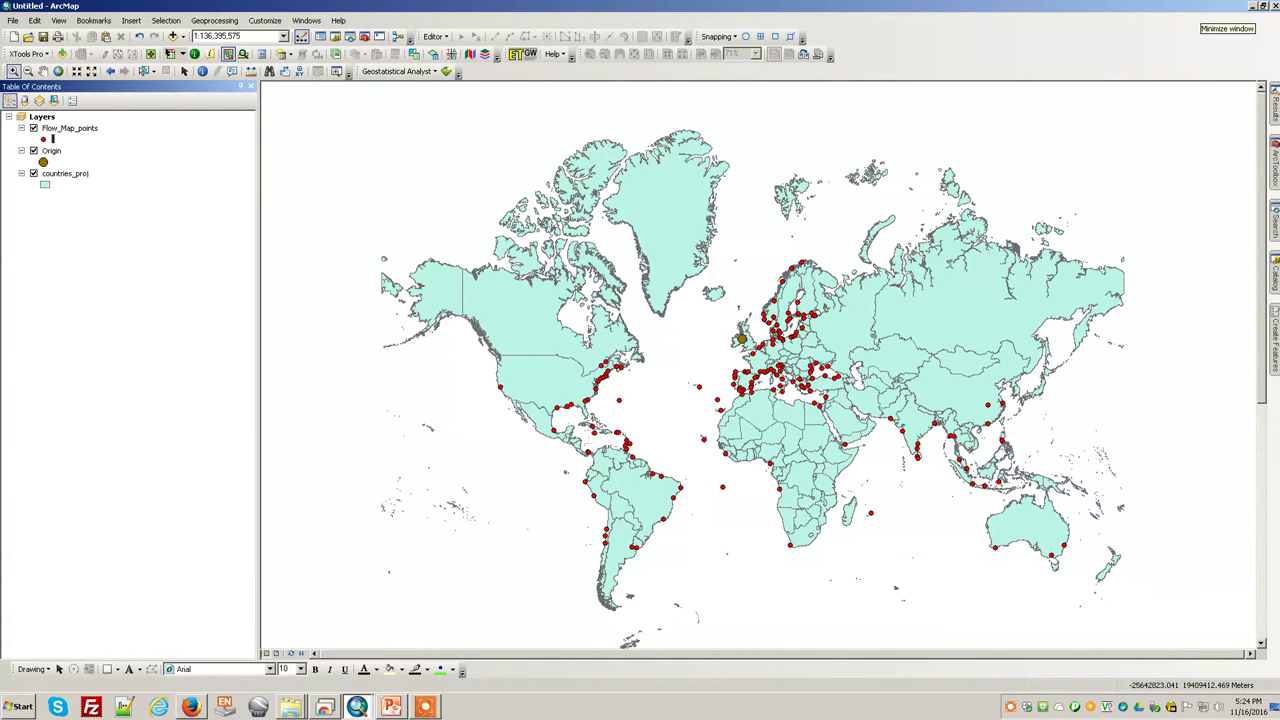
{"action": "right_click", "coordinate": [68, 129]}
{"action": "left_click", "coordinate": [100, 200]}
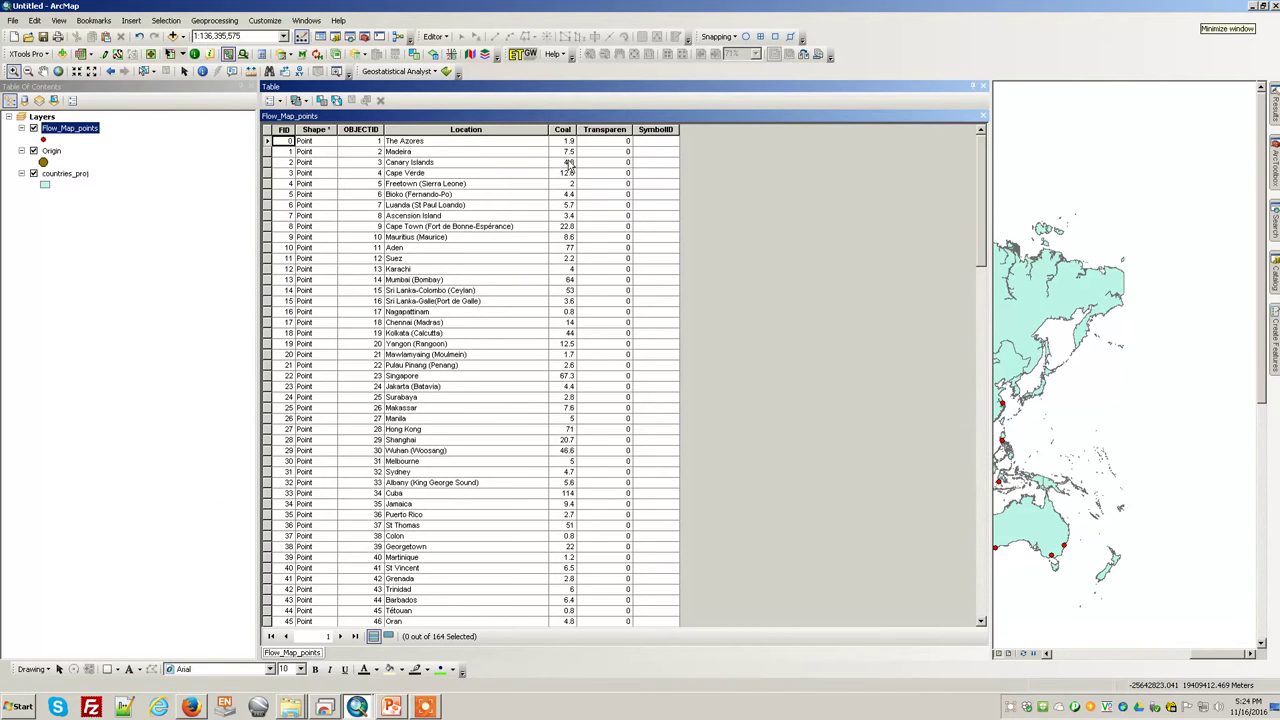
{"action": "left_click_drag", "start_coordinate": [981, 172], "coordinate": [986, 140]}
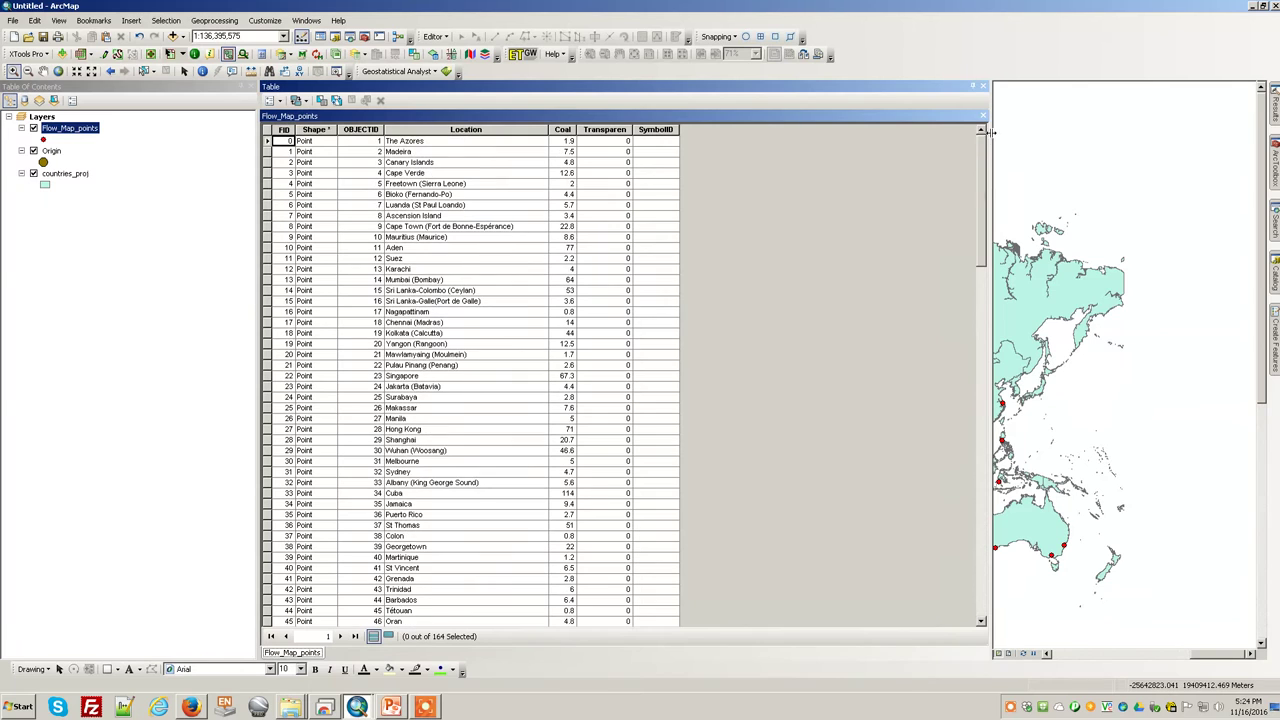
{"action": "right_click", "coordinate": [564, 131]}
{"action": "left_click", "coordinate": [595, 158]}
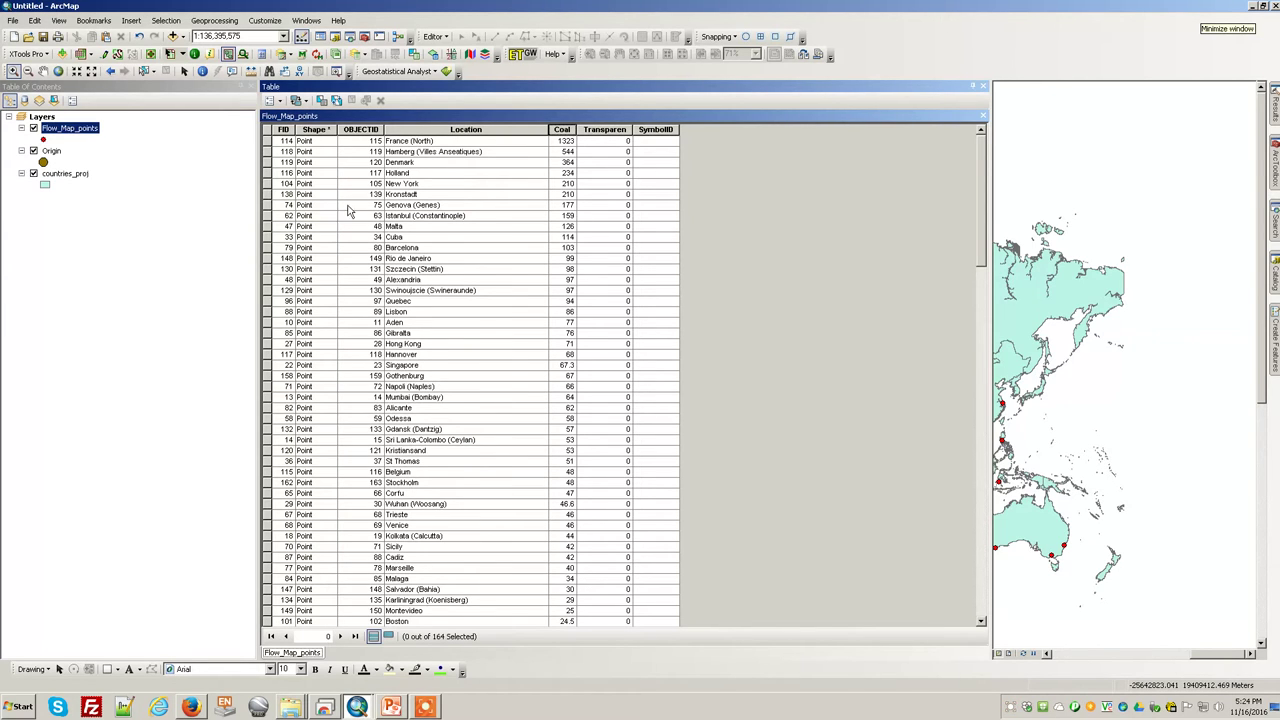
{"action": "left_click", "coordinate": [268, 184]}
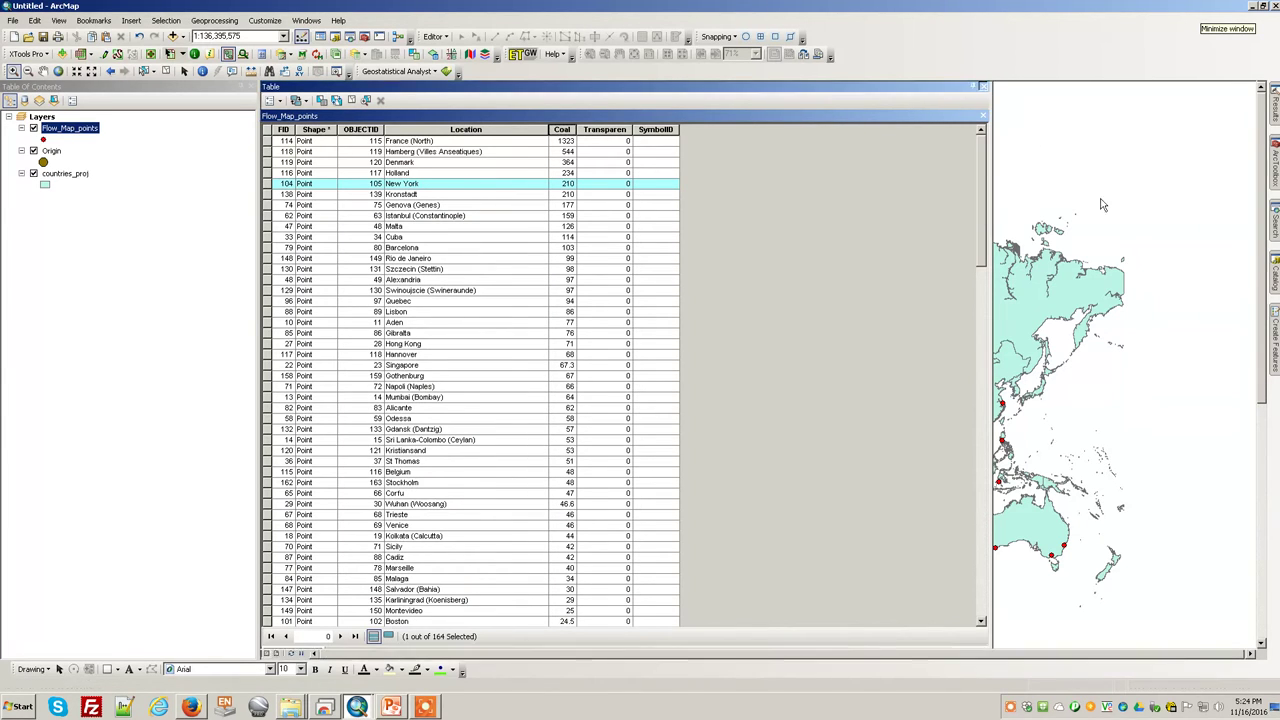
{"action": "left_click", "coordinate": [985, 88]}
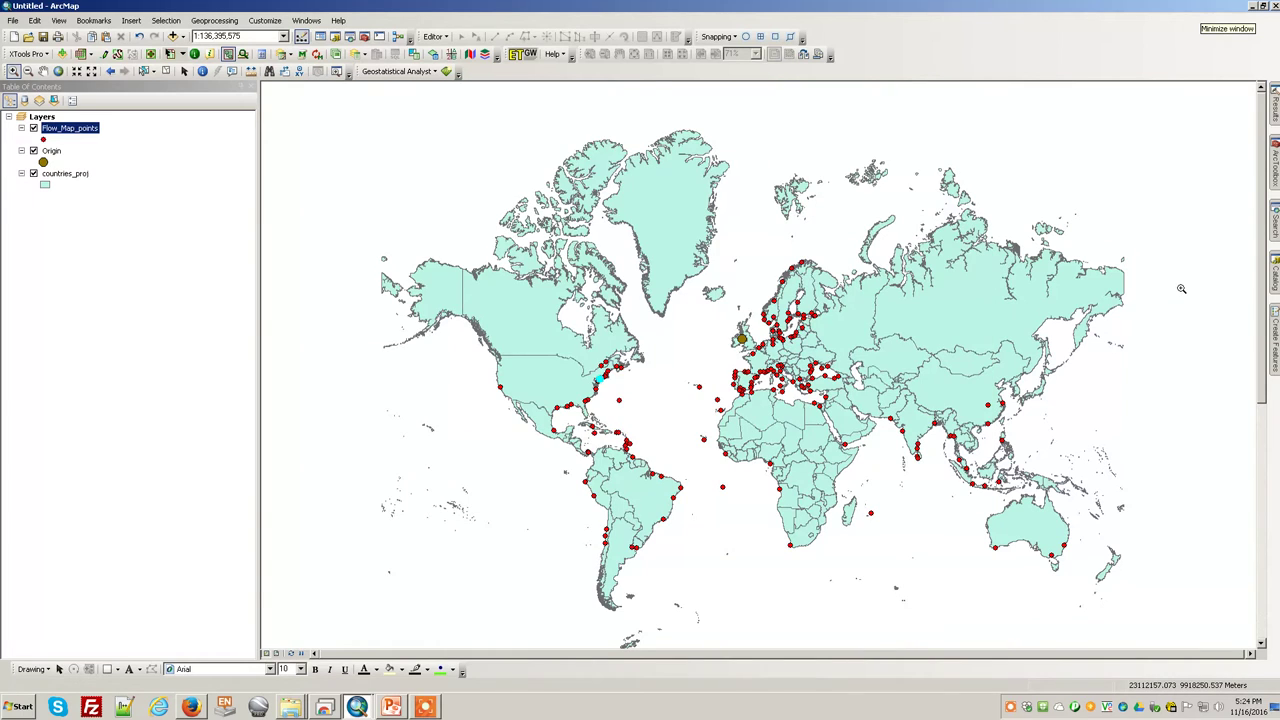
{"action": "left_click", "coordinate": [166, 20]}
{"action": "left_click", "coordinate": [195, 126]}
Confirm the data frame uses WGS_1984_Web_Mercator_Auxiliary_Sphere, then show the ArcToolbox panel.
{"action": "right_click", "coordinate": [47, 119]}
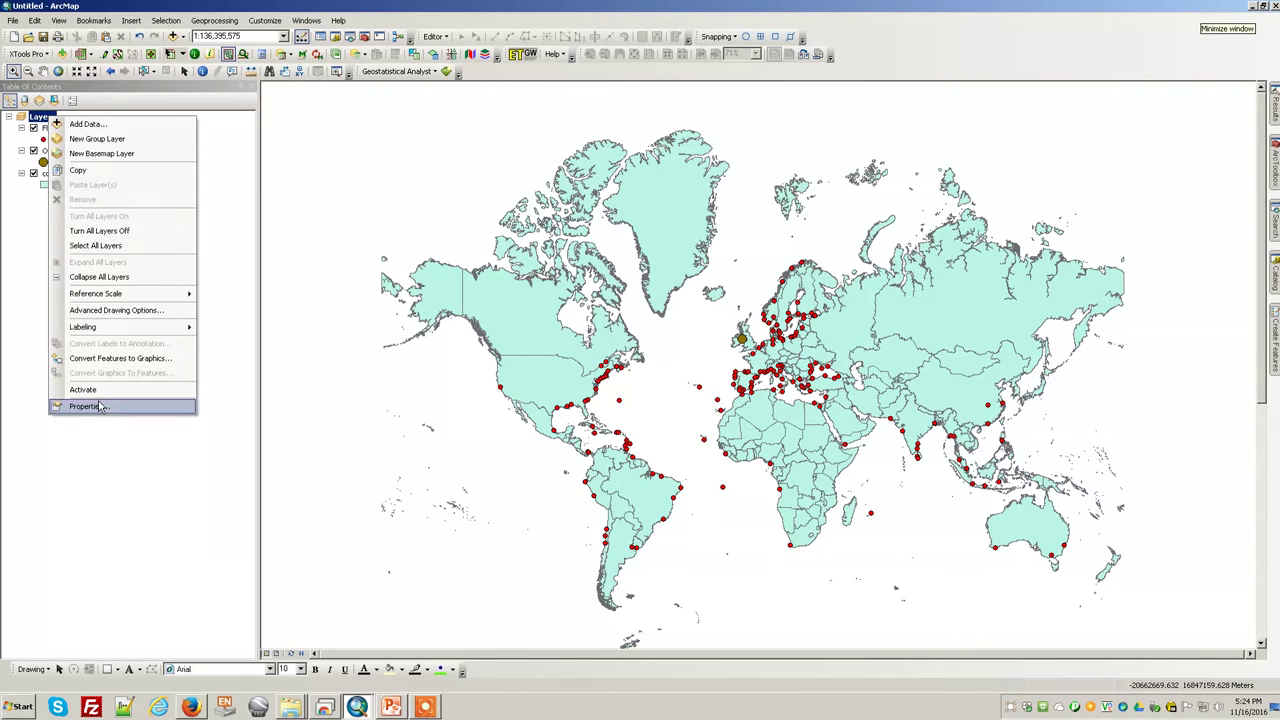
{"action": "left_click", "coordinate": [100, 404]}
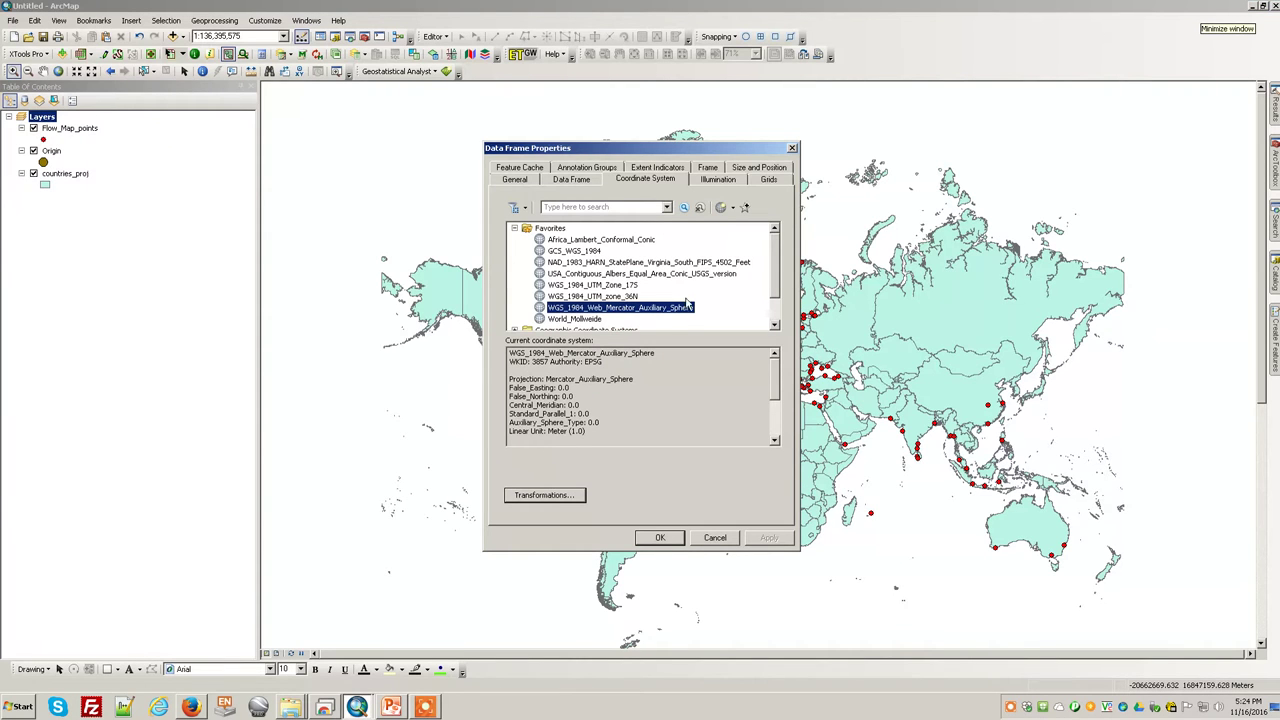
{"action": "left_click", "coordinate": [660, 538]}
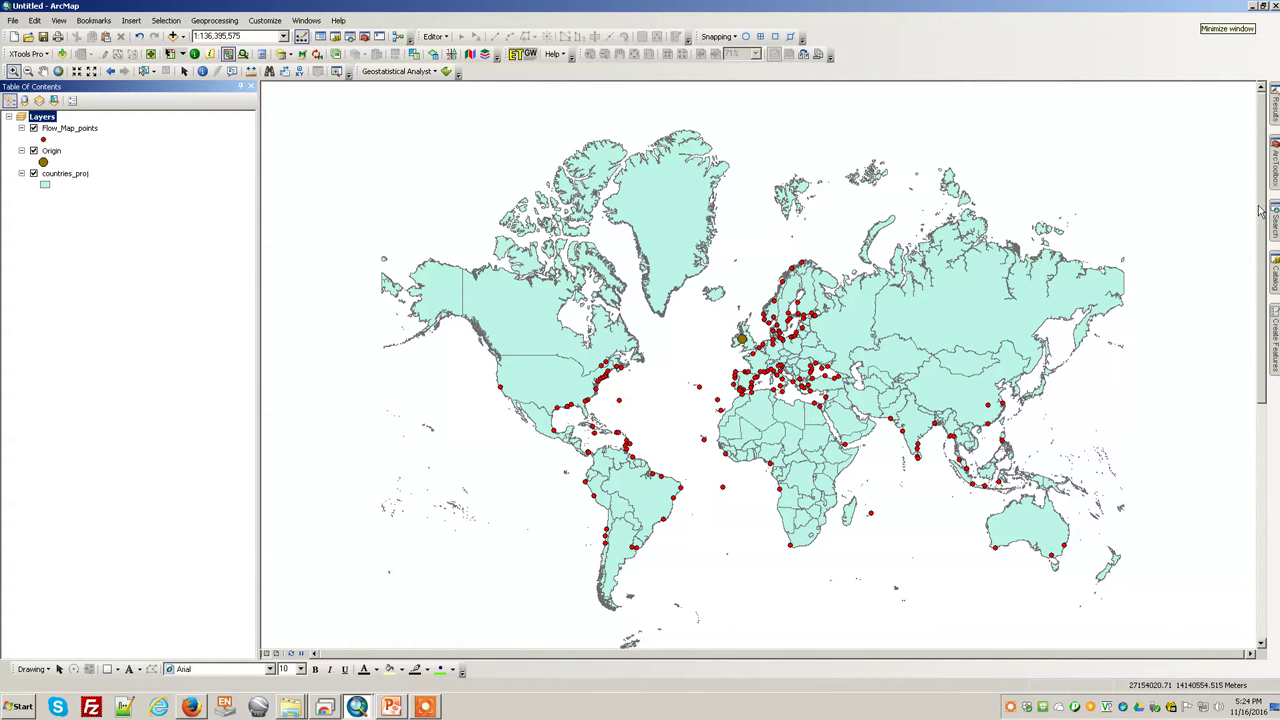
{"action": "left_click", "coordinate": [1274, 172]}
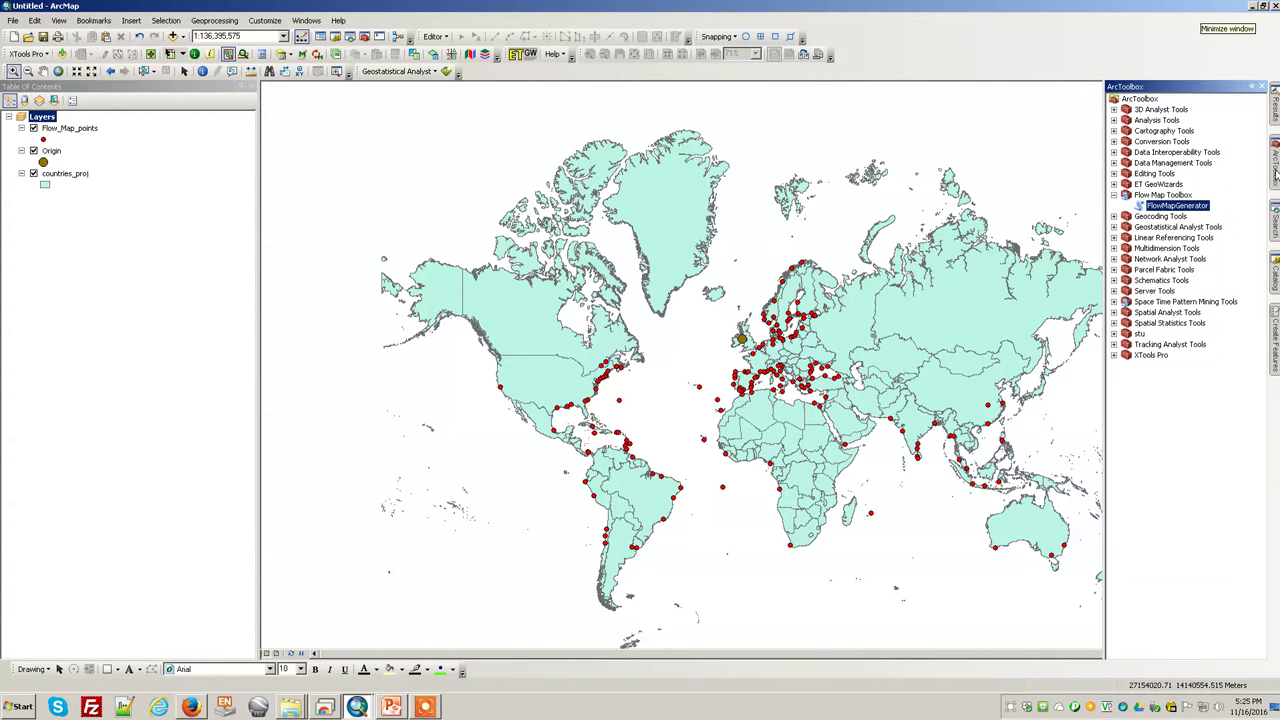
Open FlowMapGenerator with Origin as source, Flow_Map_points as destination, Coal as Z value.
{"action": "double_click", "coordinate": [1180, 206]}
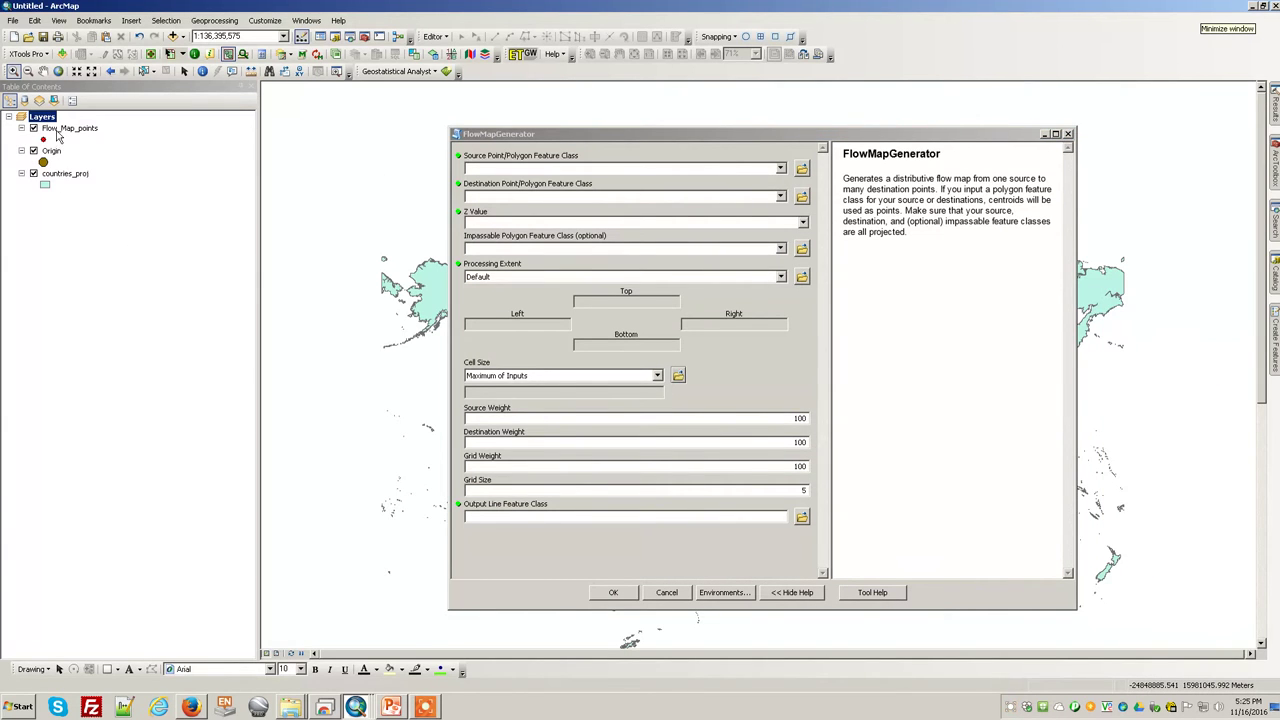
{"action": "left_click_drag", "start_coordinate": [50, 152], "coordinate": [503, 177]}
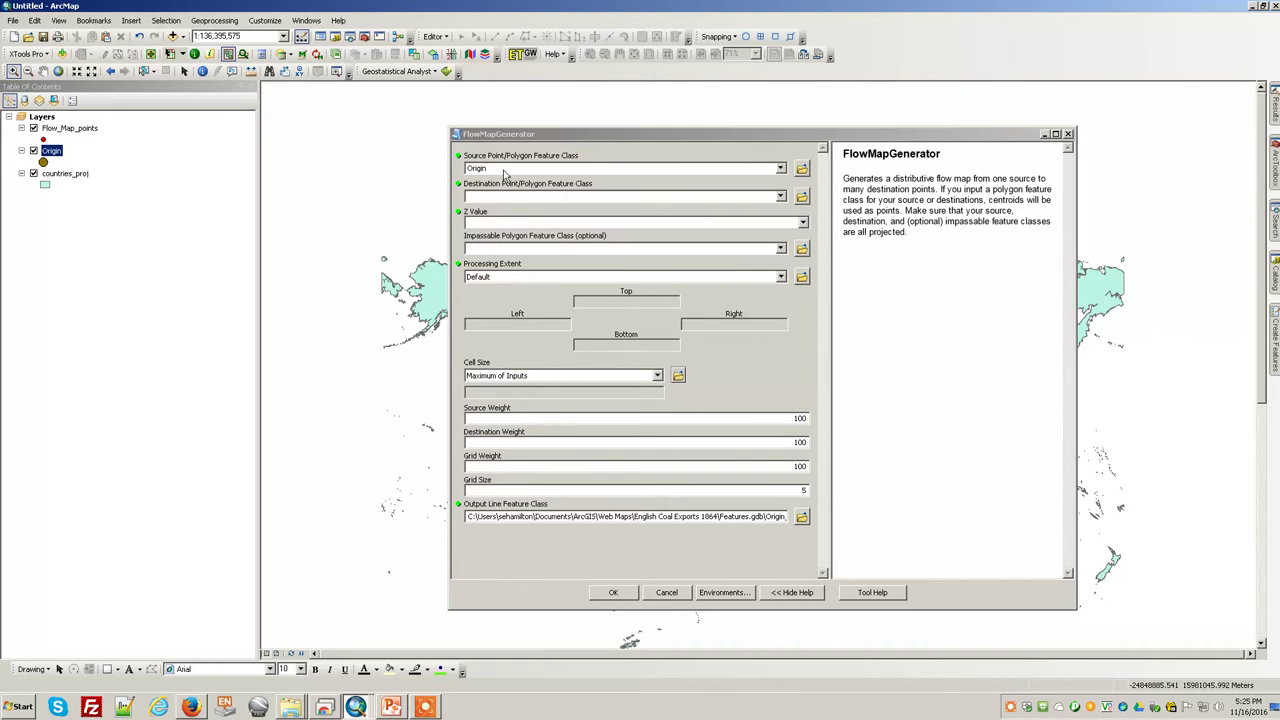
{"action": "left_click_drag", "start_coordinate": [68, 129], "coordinate": [505, 203]}
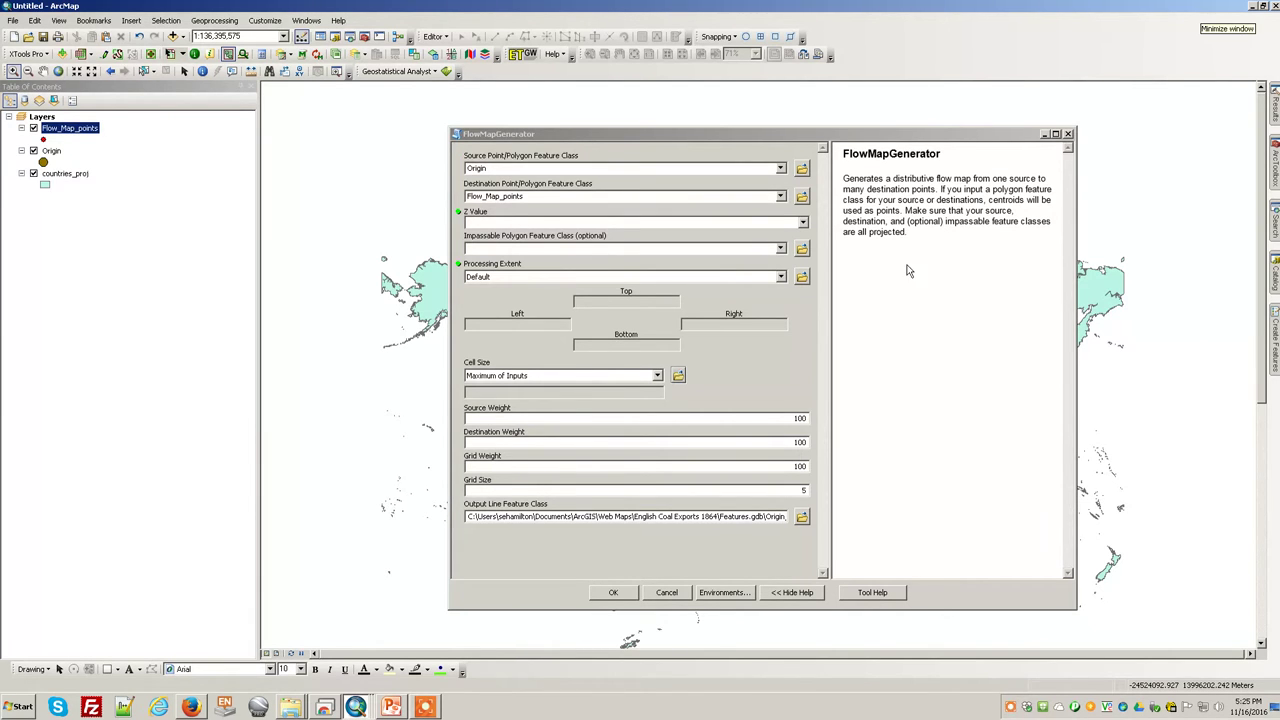
{"action": "left_click", "coordinate": [803, 222]}
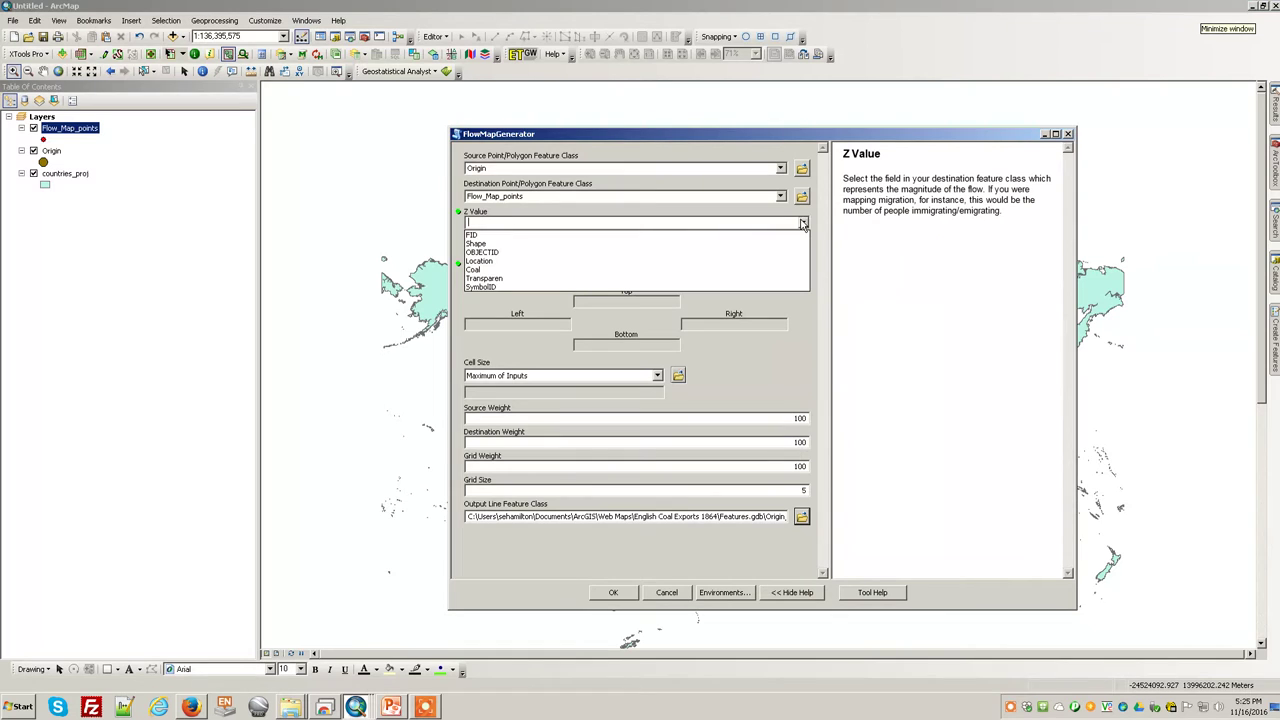
{"action": "left_click", "coordinate": [795, 271]}
Make countries_proj the impassable layer and set the extent to Same as Display.
{"action": "left_click", "coordinate": [614, 251]}
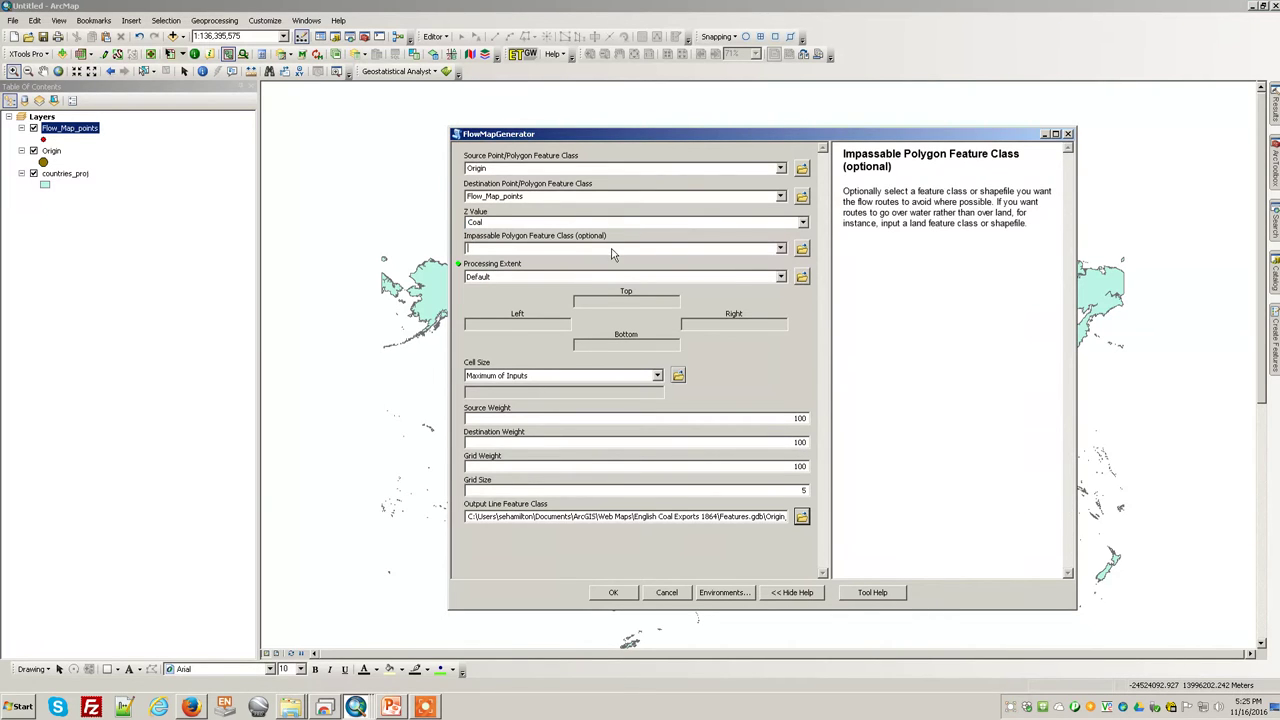
{"action": "left_click", "coordinate": [781, 249]}
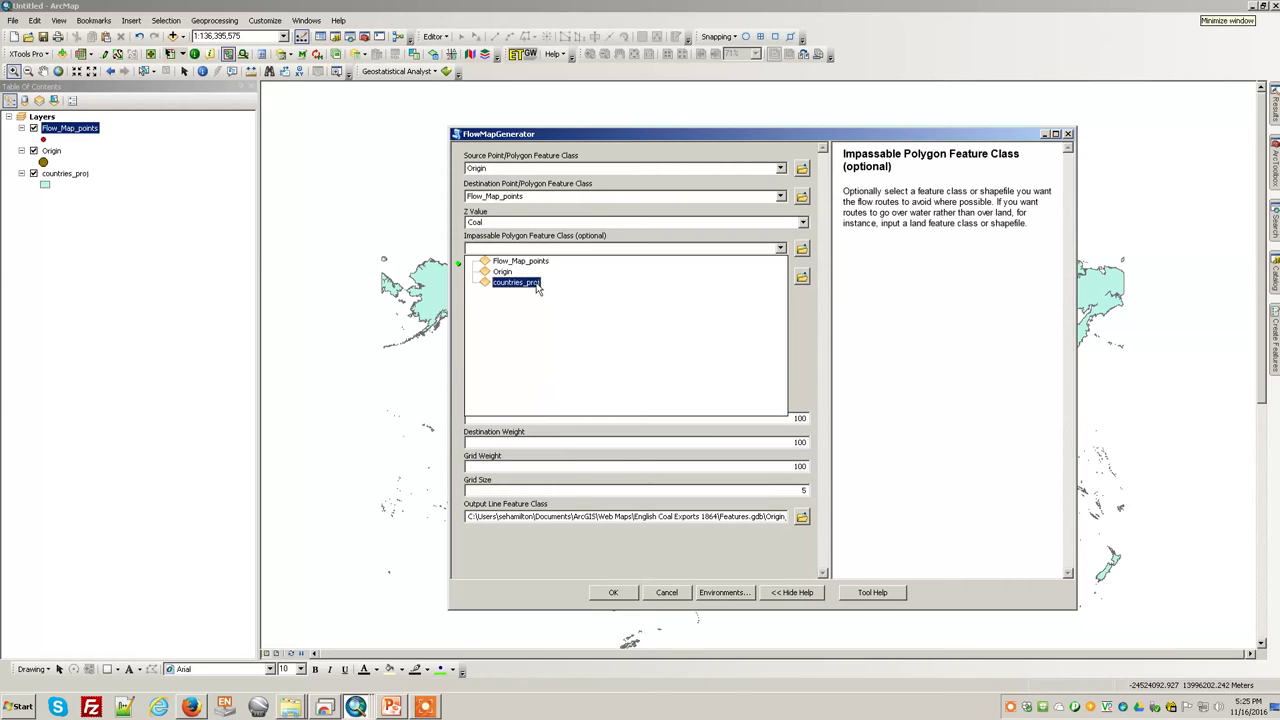
{"action": "left_click", "coordinate": [537, 283]}
{"action": "left_click", "coordinate": [781, 278]}
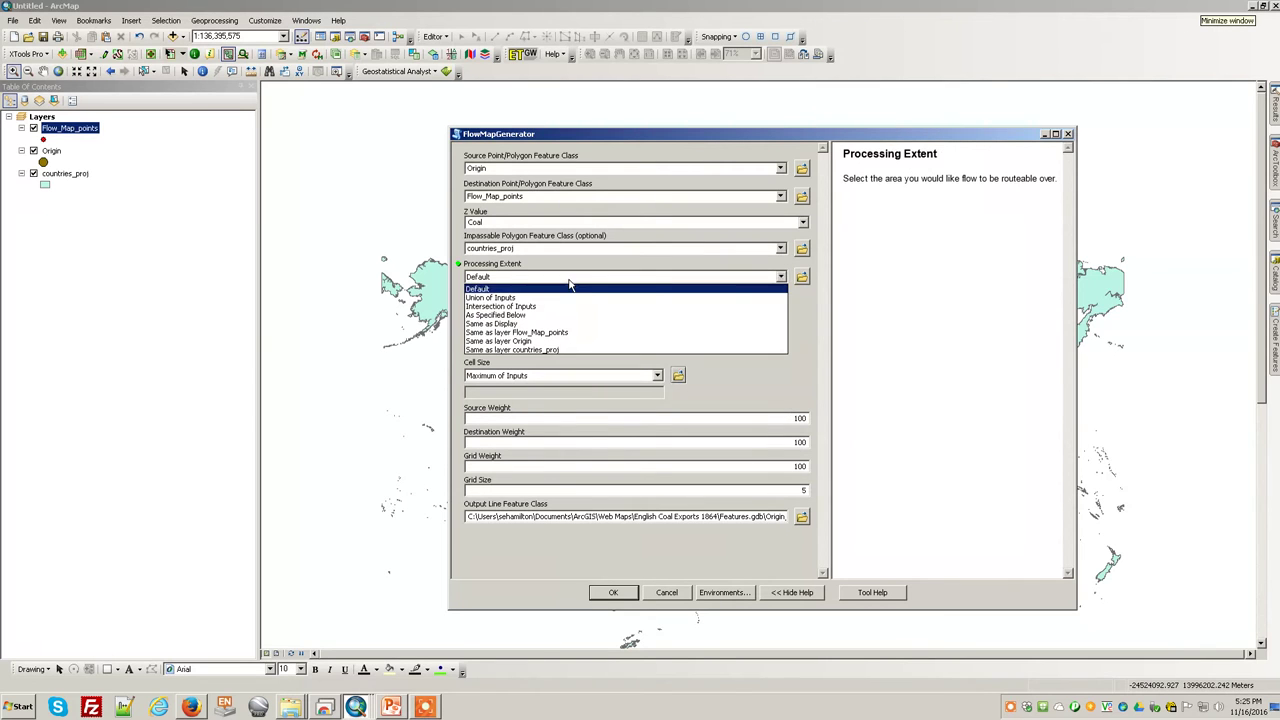
{"action": "left_click", "coordinate": [534, 324]}
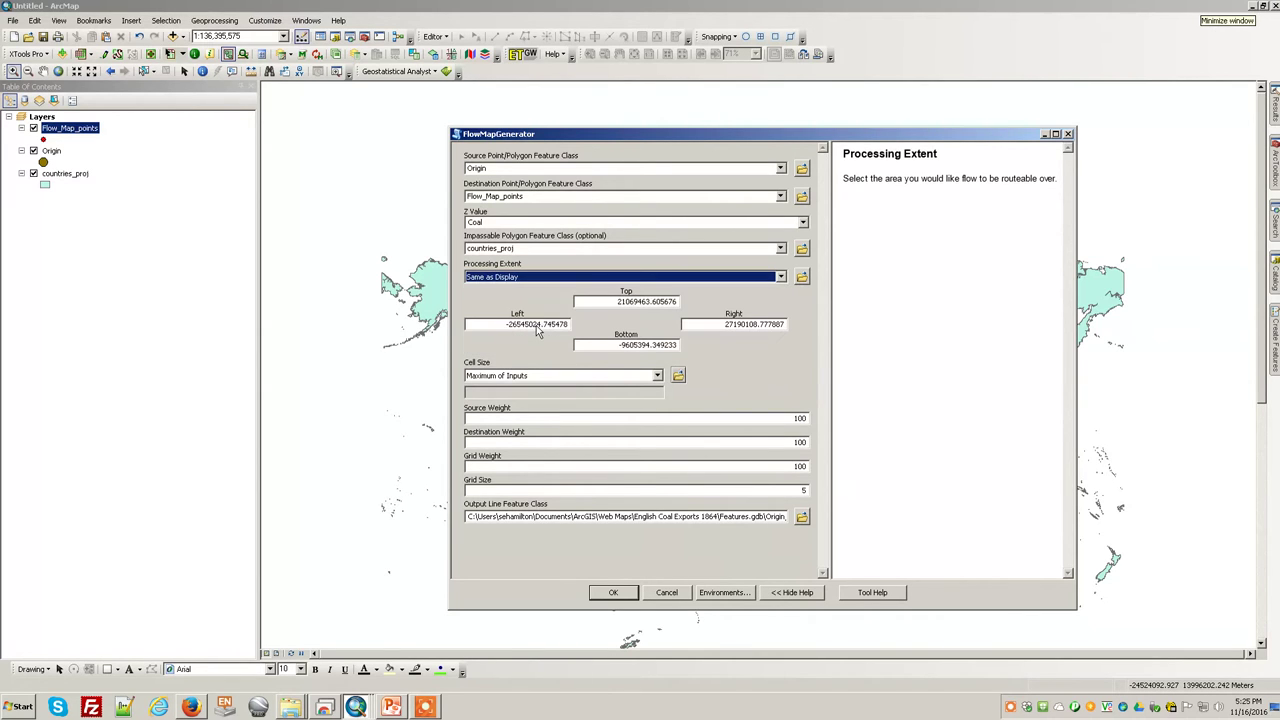
Enter a cell size of 20000 and check the Destination Weight and Grid Size settings.
{"action": "left_click", "coordinate": [657, 376]}
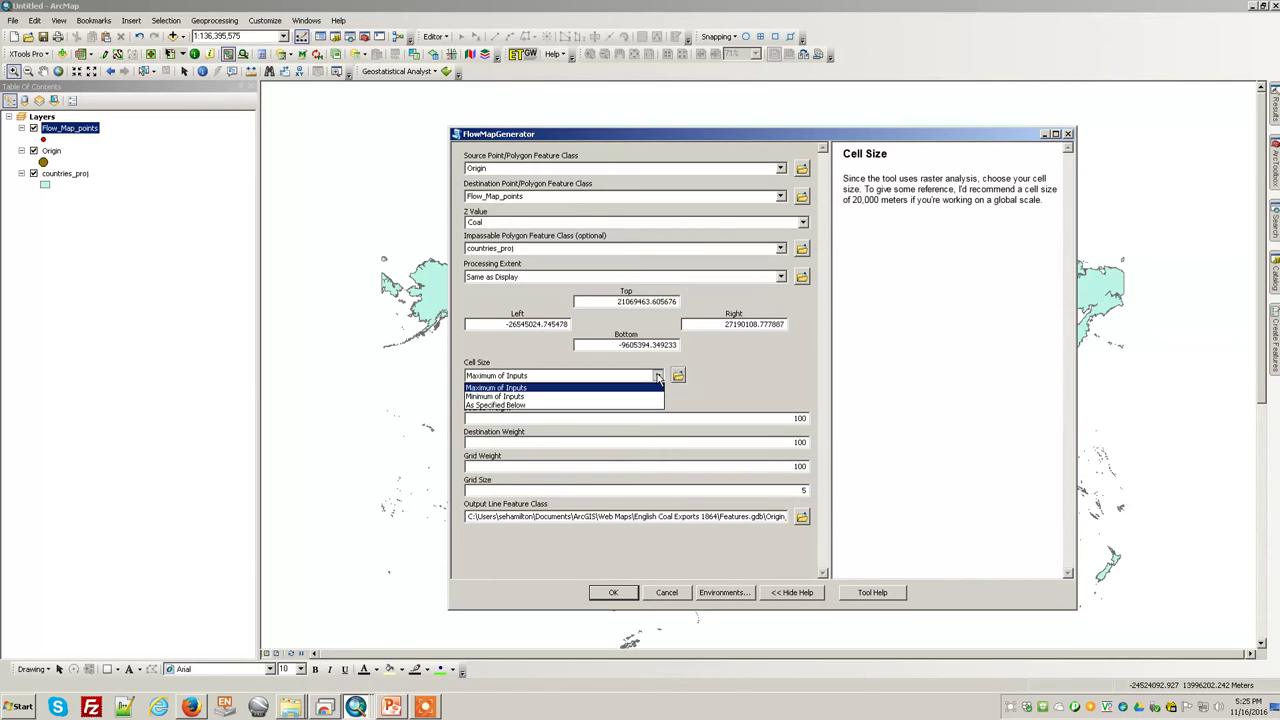
{"action": "left_click", "coordinate": [650, 405]}
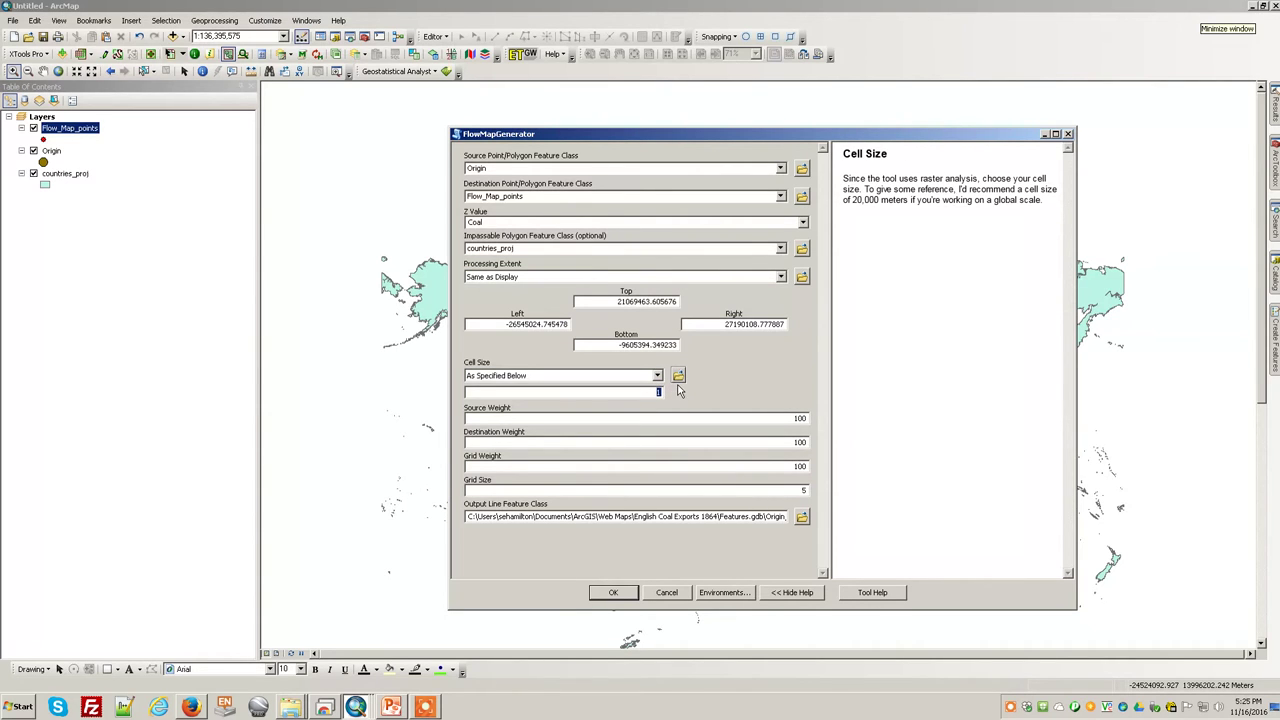
{"action": "type", "text": "20000"}
{"action": "left_click", "coordinate": [782, 422]}
{"action": "left_click", "coordinate": [771, 446]}
{"action": "left_click", "coordinate": [772, 484]}
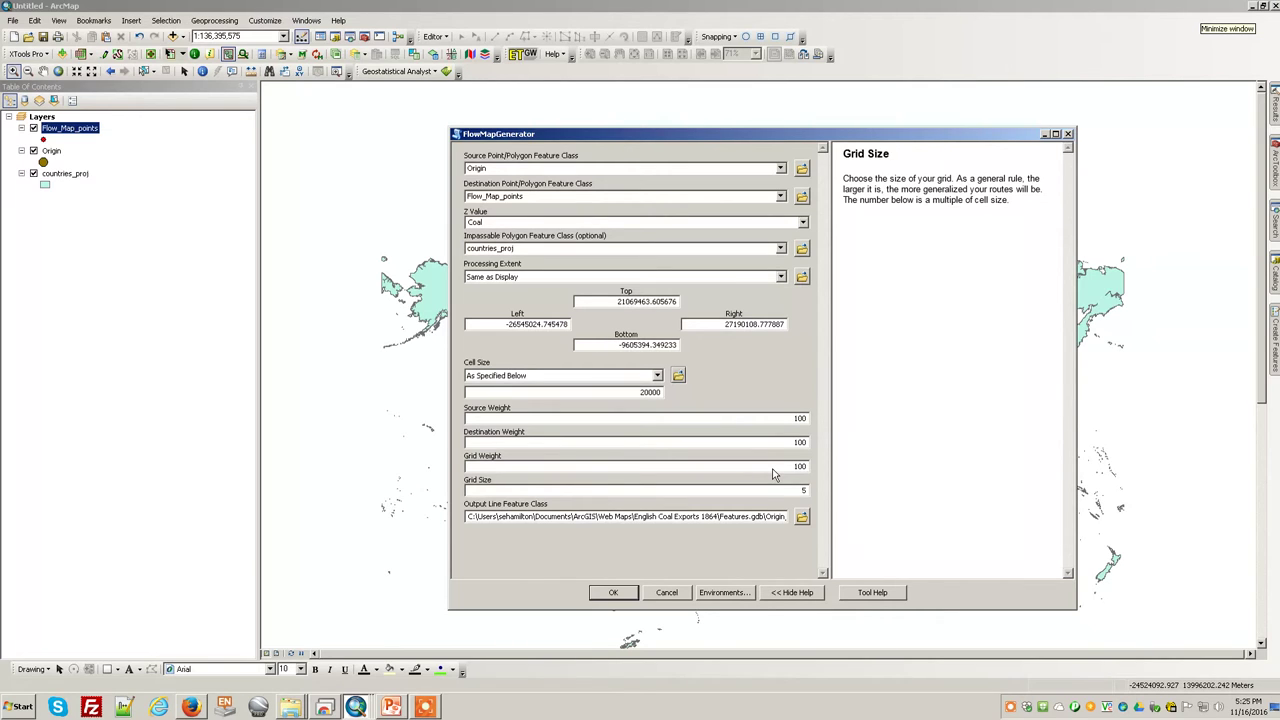
Save the output line feature class as flow_lines.shp in the Lab 8 Flow Mapper folder.
{"action": "left_click", "coordinate": [802, 516]}
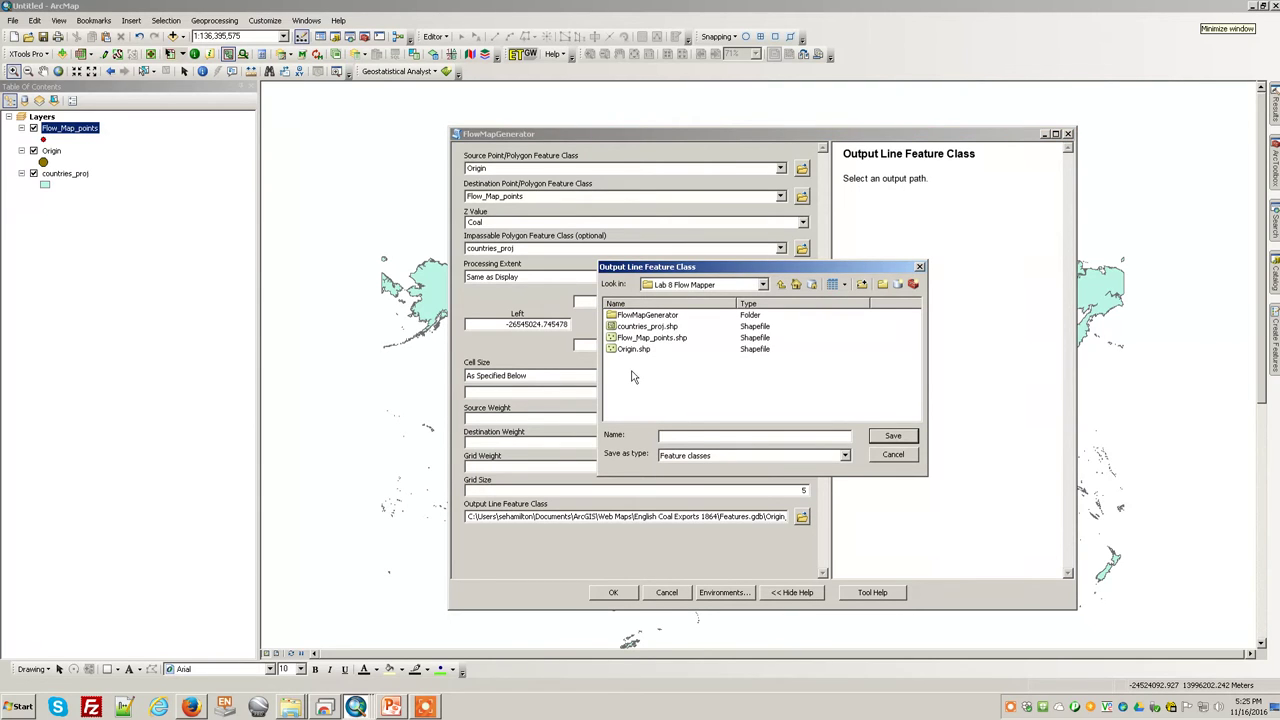
{"action": "left_click", "coordinate": [688, 435]}
{"action": "type", "text": "flow_lines"}
{"action": "left_click", "coordinate": [890, 436]}
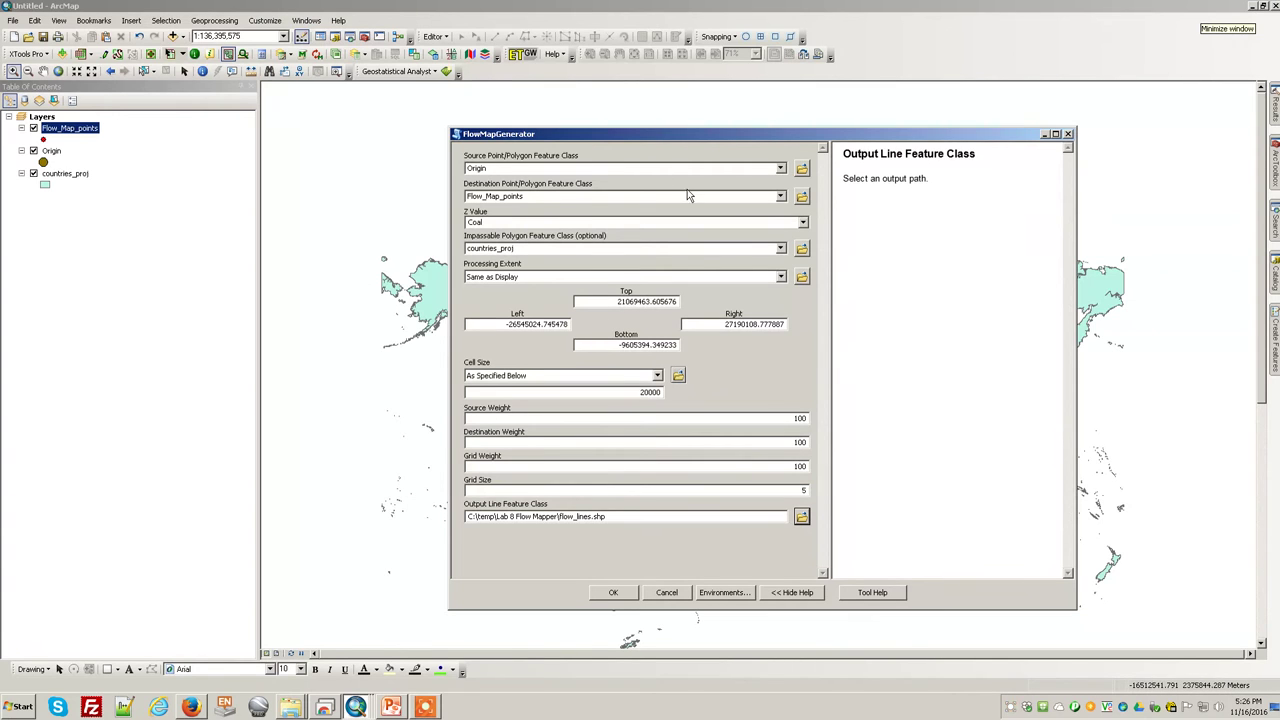
Review the source, grid and destination weights (100, grid size 5) and run the tool.
{"action": "left_click", "coordinate": [632, 421]}
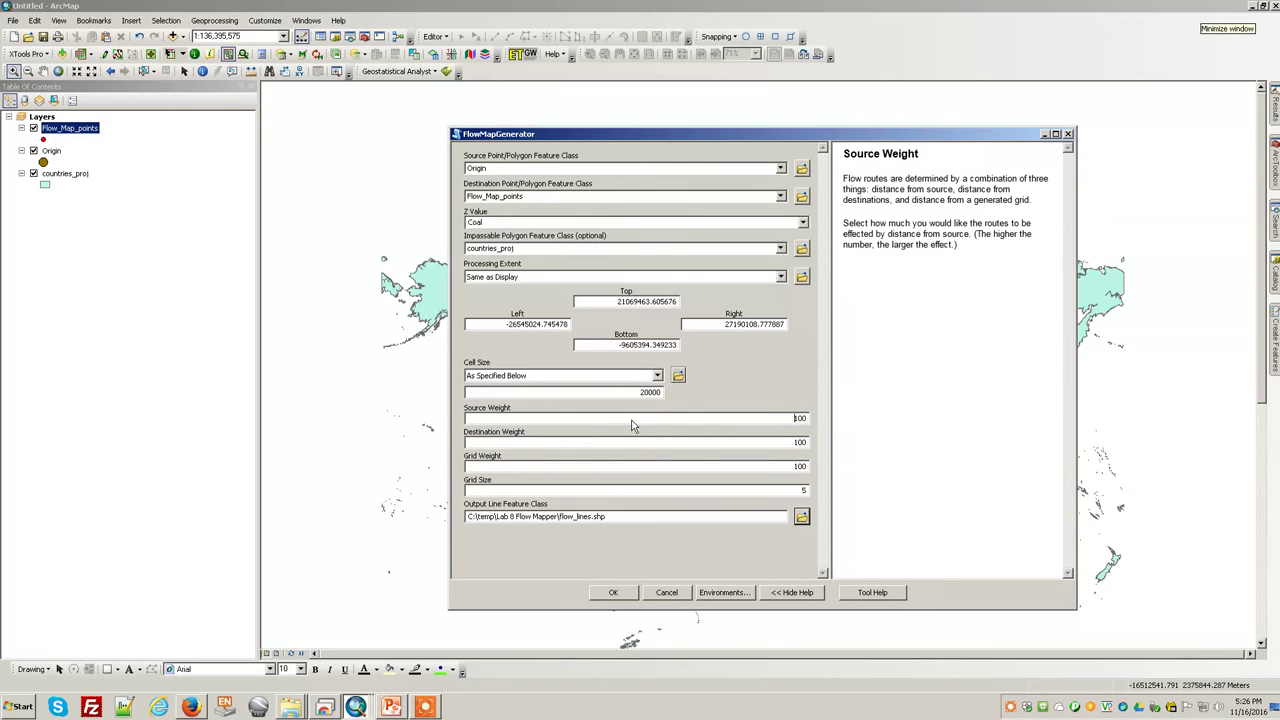
{"action": "left_click", "coordinate": [646, 466]}
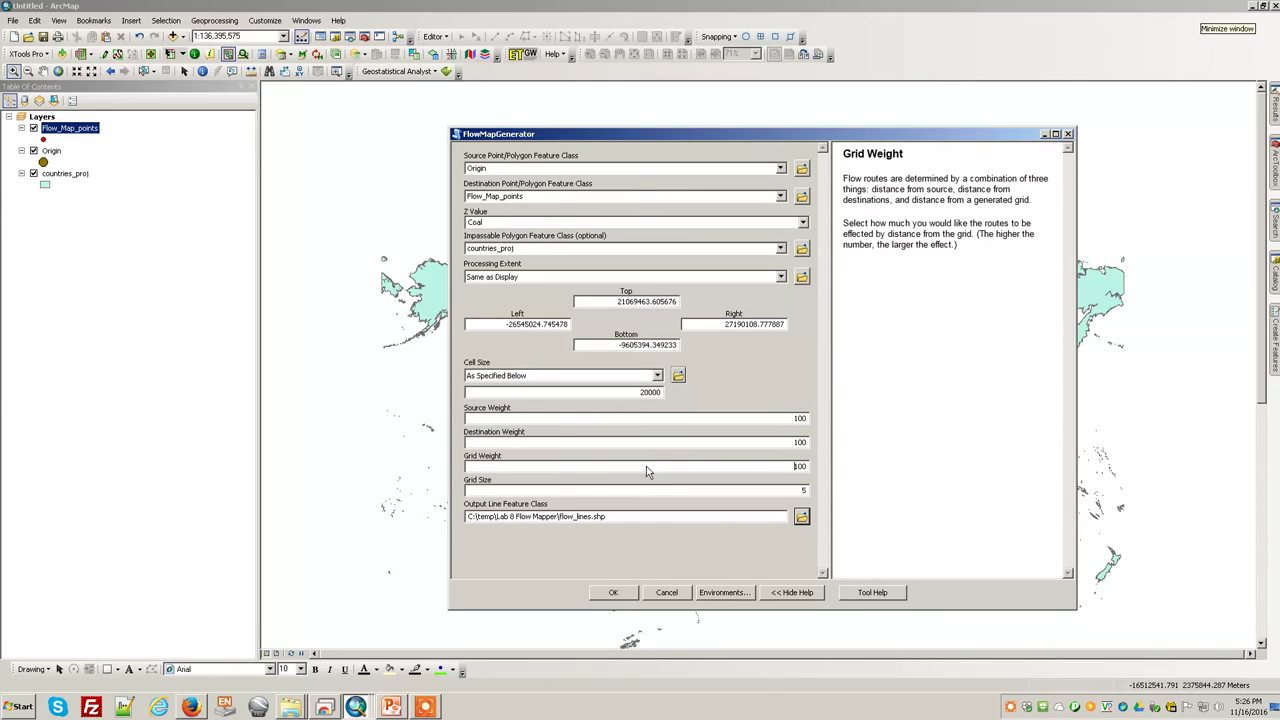
{"action": "left_click", "coordinate": [642, 446]}
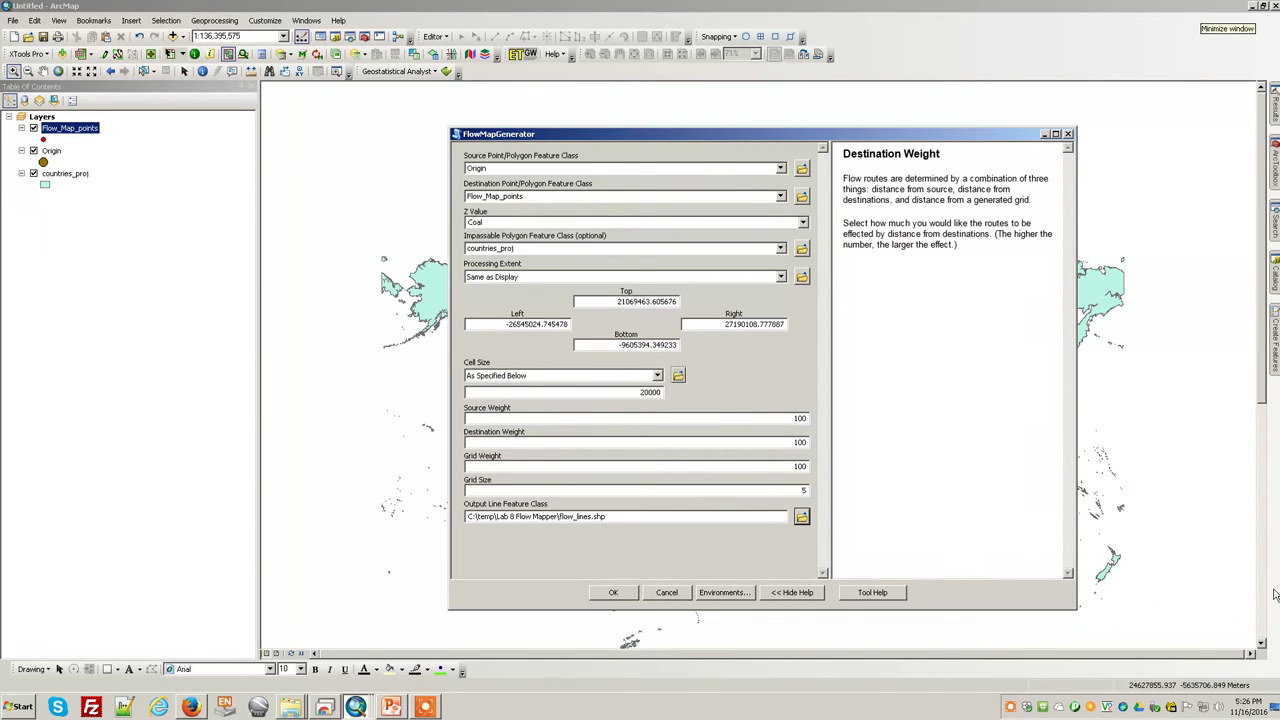
{"action": "left_click", "coordinate": [610, 593]}
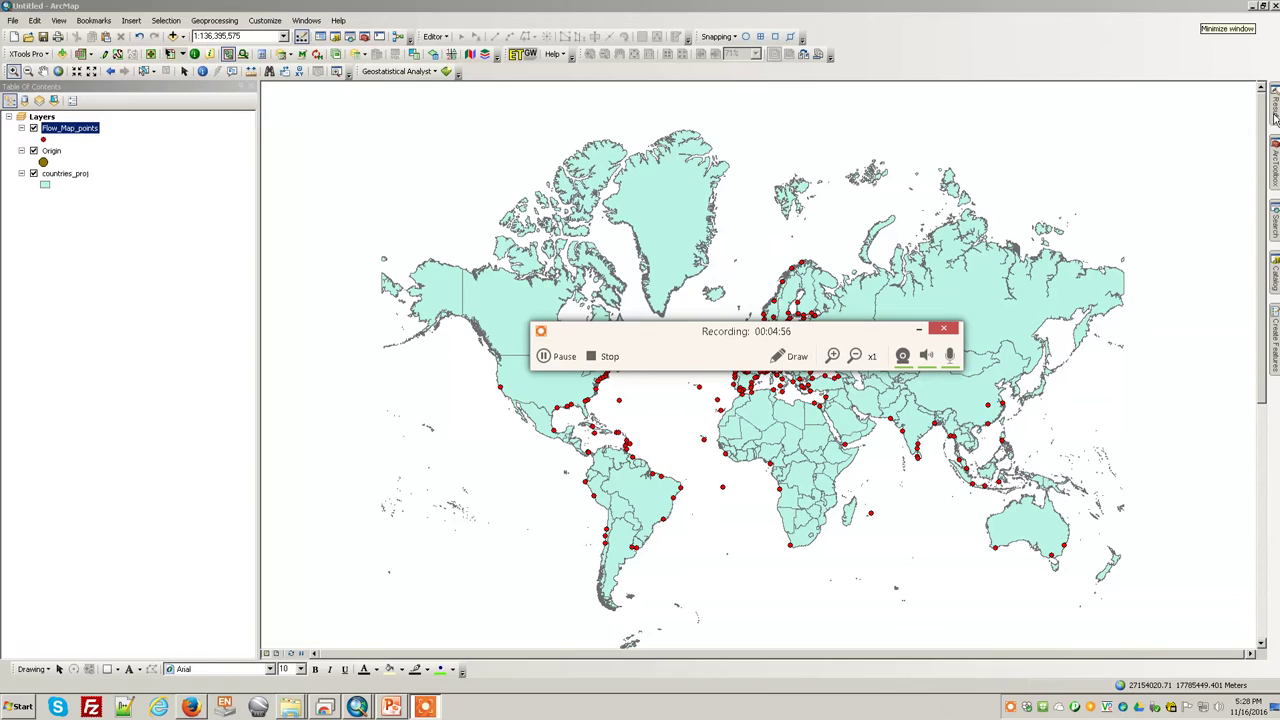
Expand the FlowMapGenerator result to see the details of the run.
{"action": "mouse_move", "coordinate": [1275, 118]}
{"action": "left_click", "coordinate": [1086, 99]}
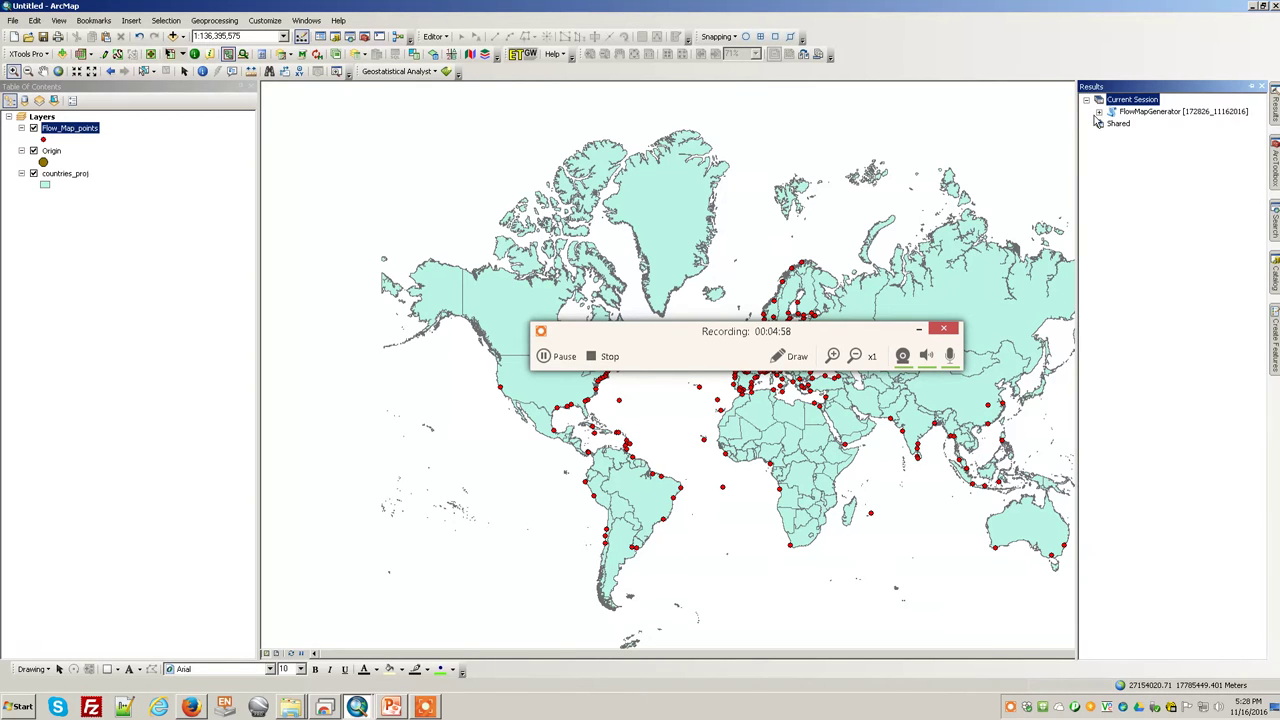
{"action": "left_click", "coordinate": [1098, 112]}
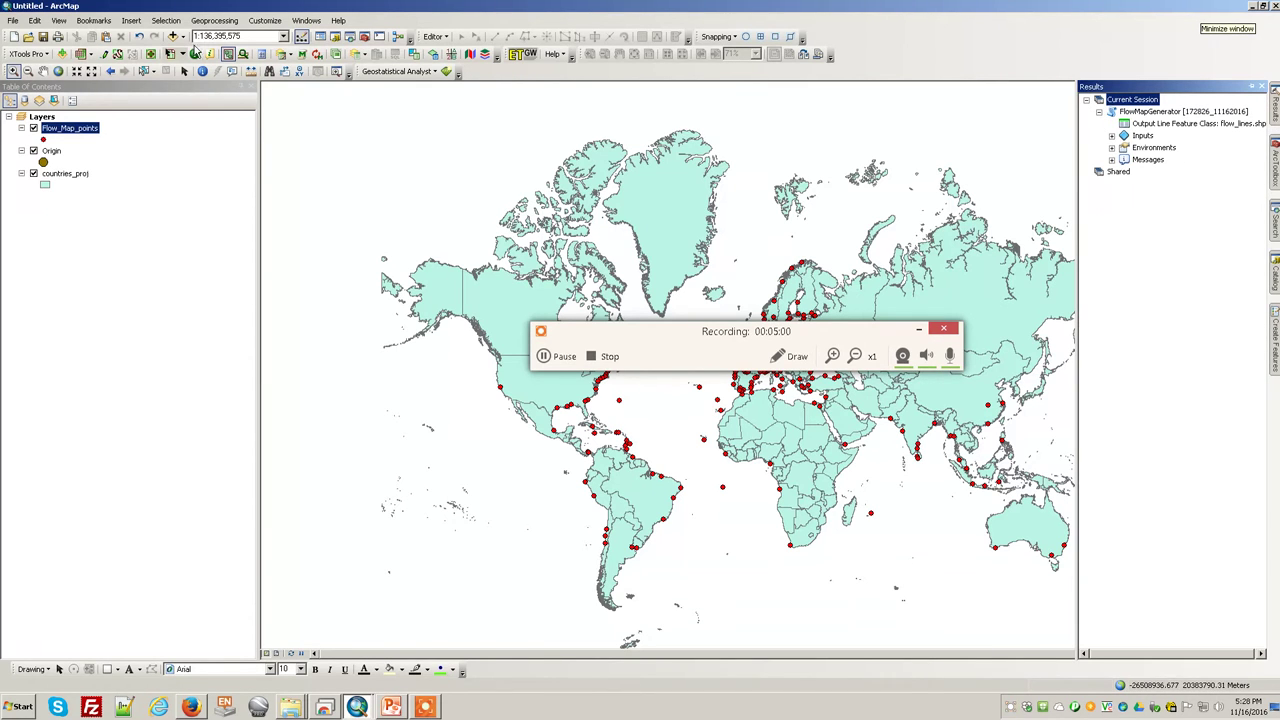
Add flow_lines.shp from the Lab 8 Flow Mapper folder to the map.
{"action": "left_click", "coordinate": [173, 36]}
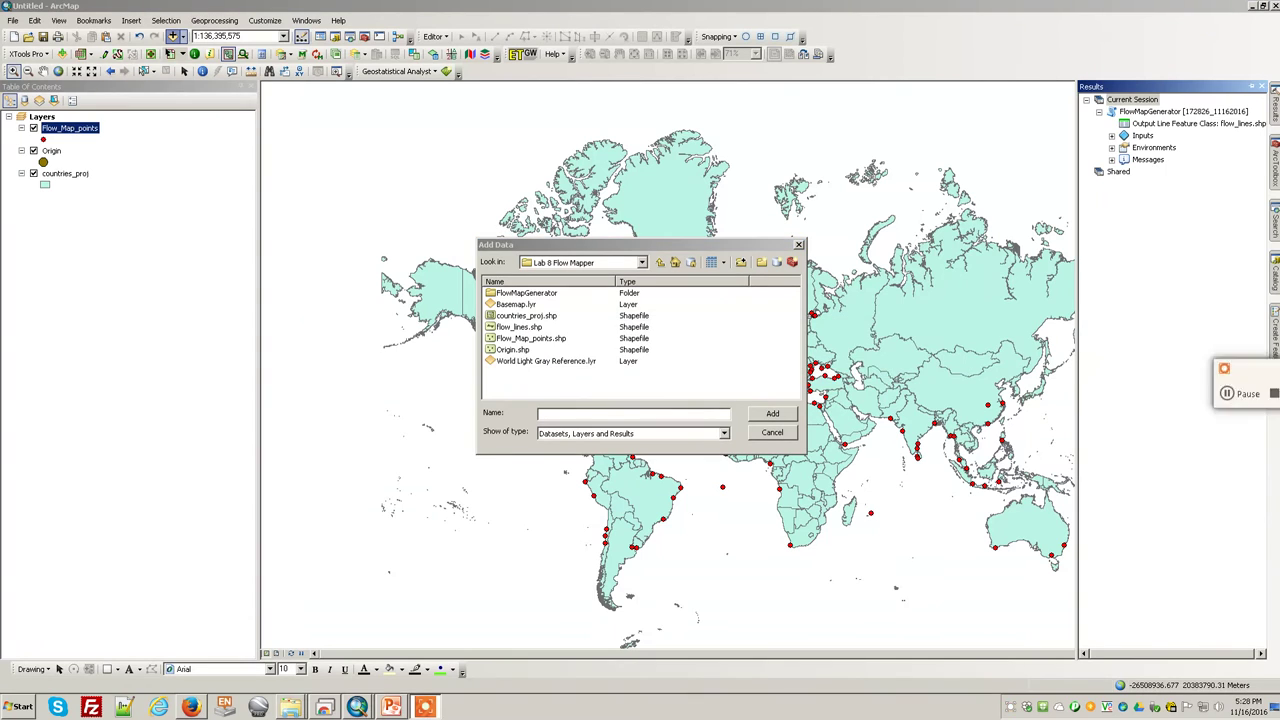
{"action": "left_click", "coordinate": [519, 327]}
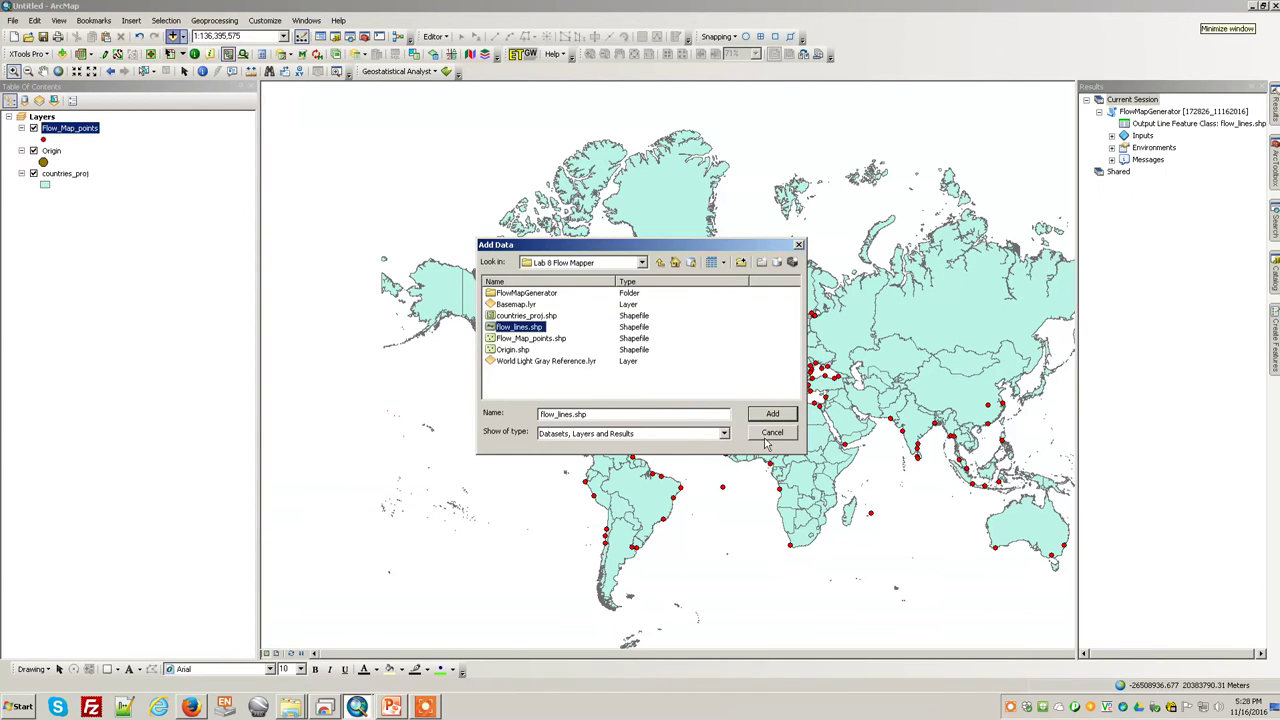
{"action": "left_click", "coordinate": [768, 414]}
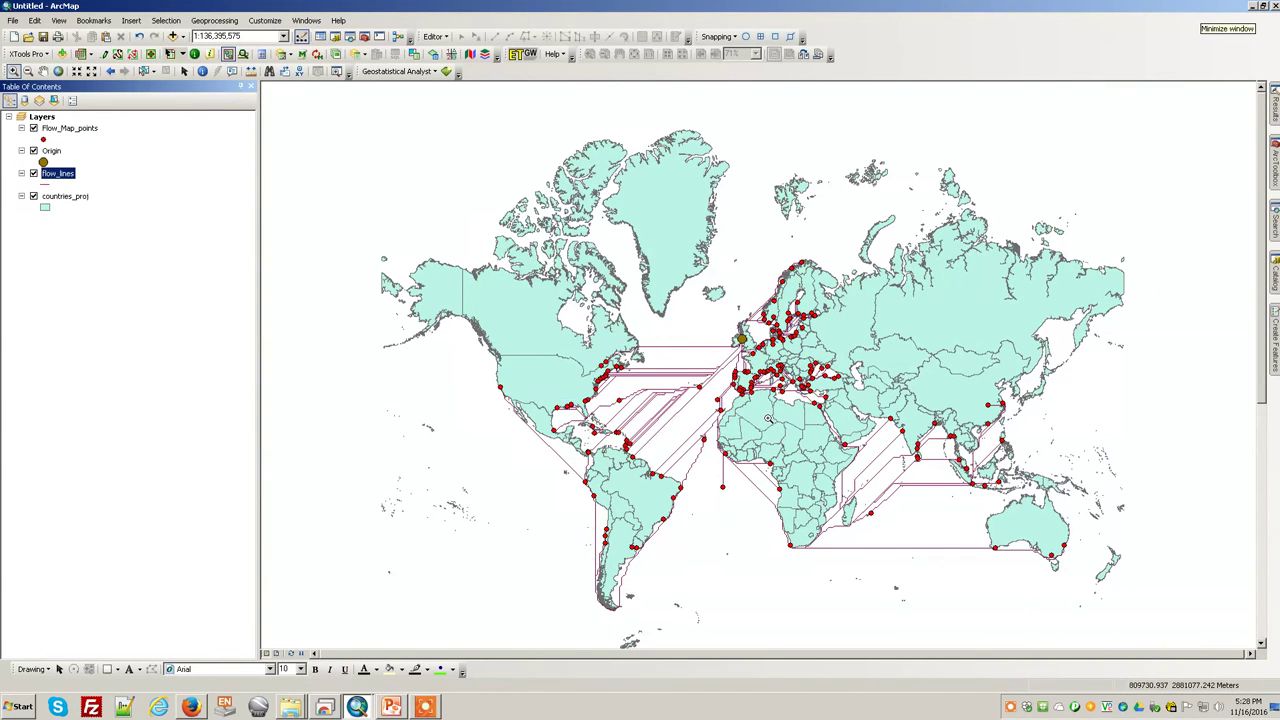
In the flow_lines symbology, switch from unique values to Quantities > Graduated symbols.
{"action": "right_click", "coordinate": [58, 175]}
{"action": "left_click", "coordinate": [140, 567]}
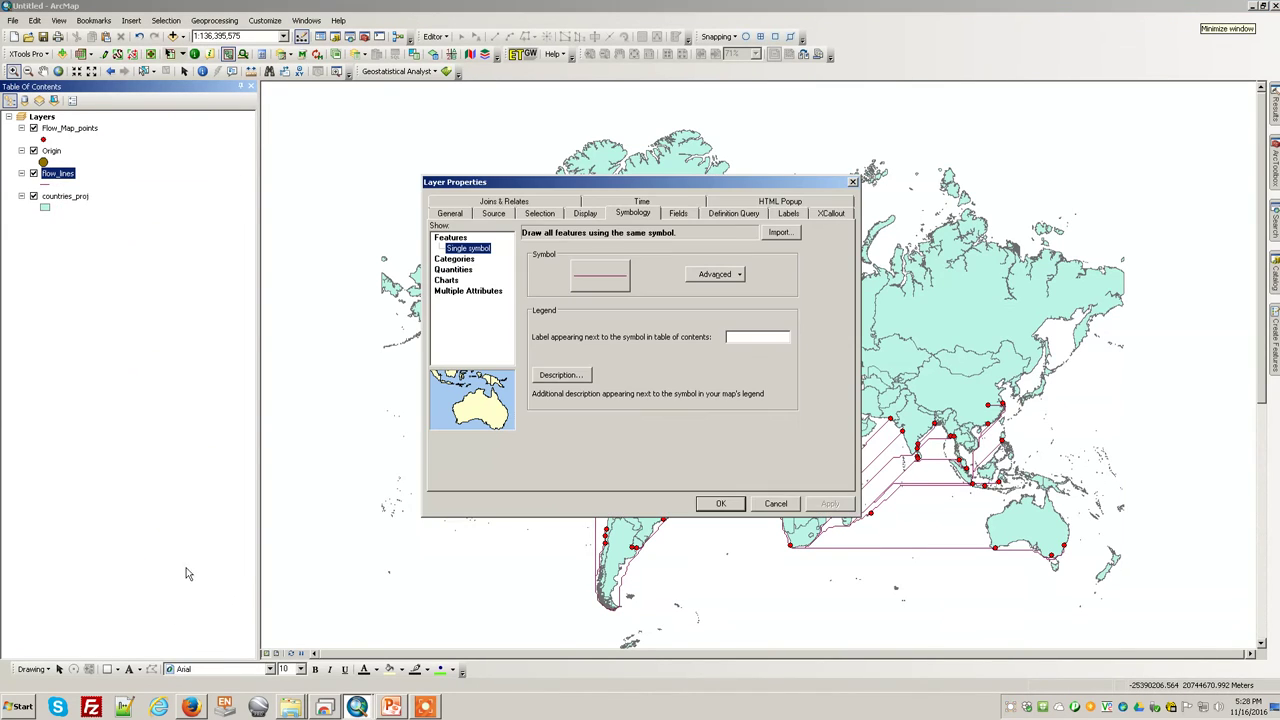
{"action": "left_click", "coordinate": [454, 259]}
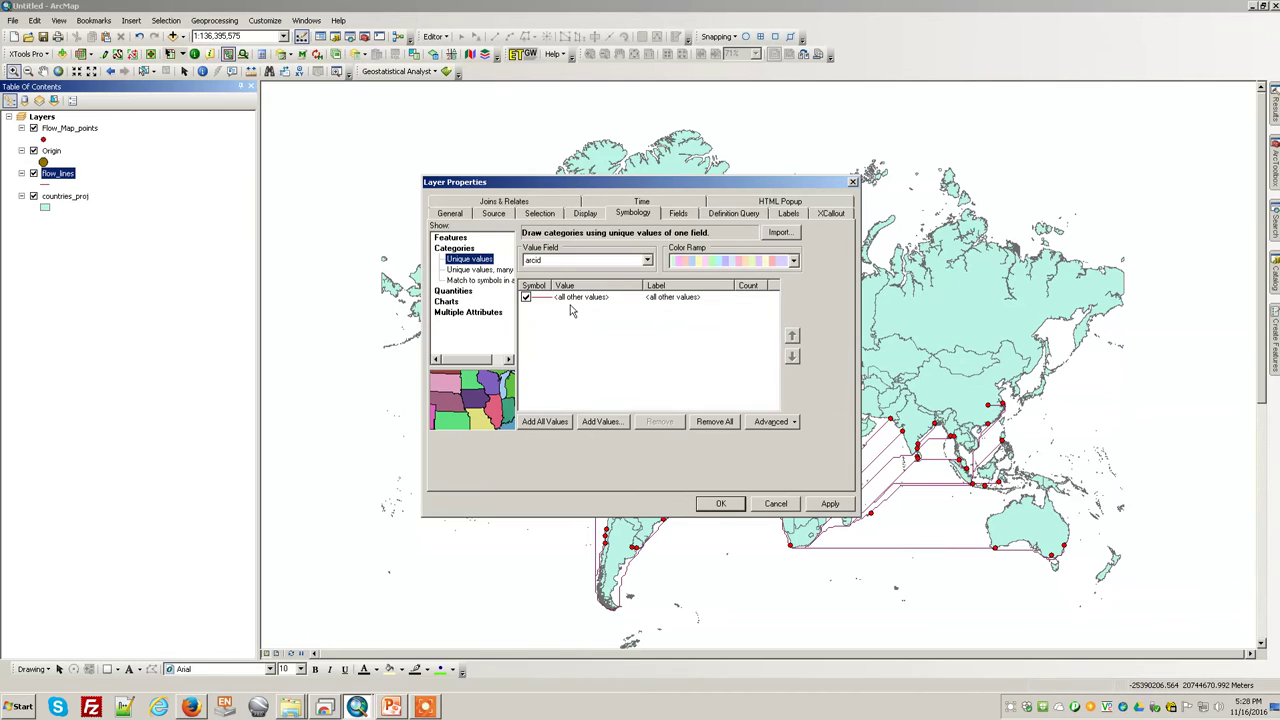
{"action": "left_click", "coordinate": [551, 262]}
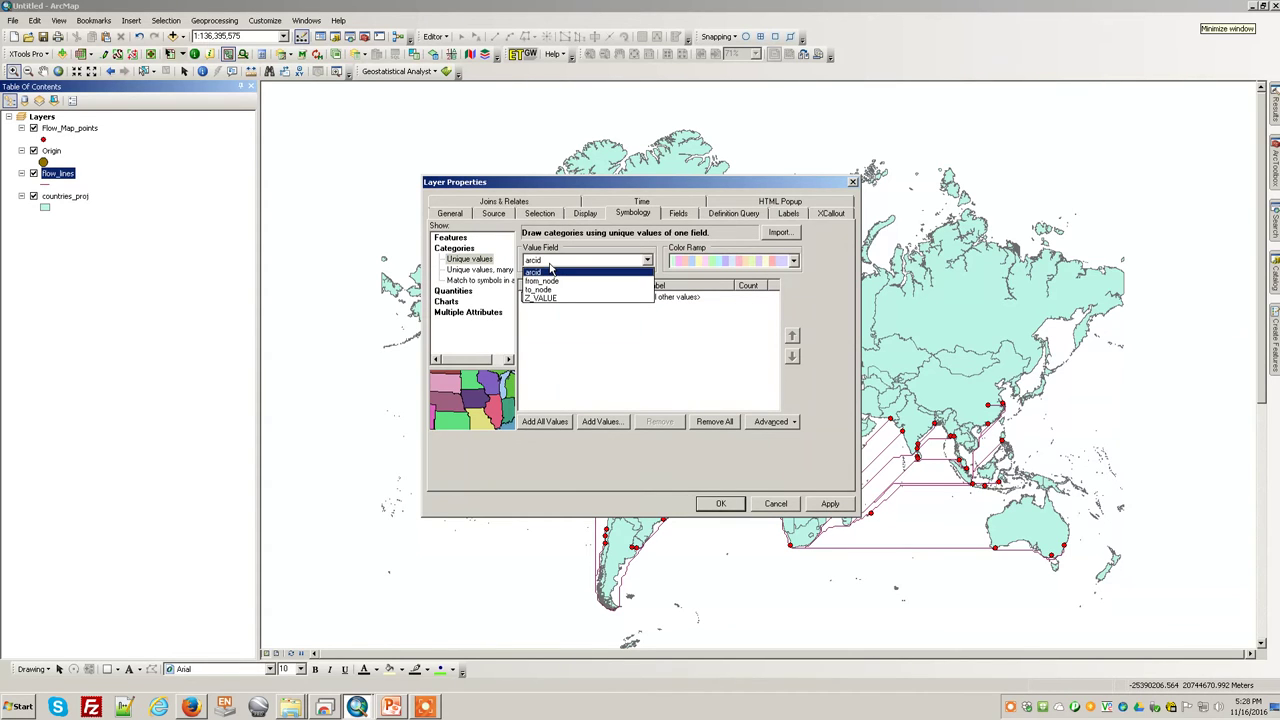
{"action": "left_click", "coordinate": [549, 298]}
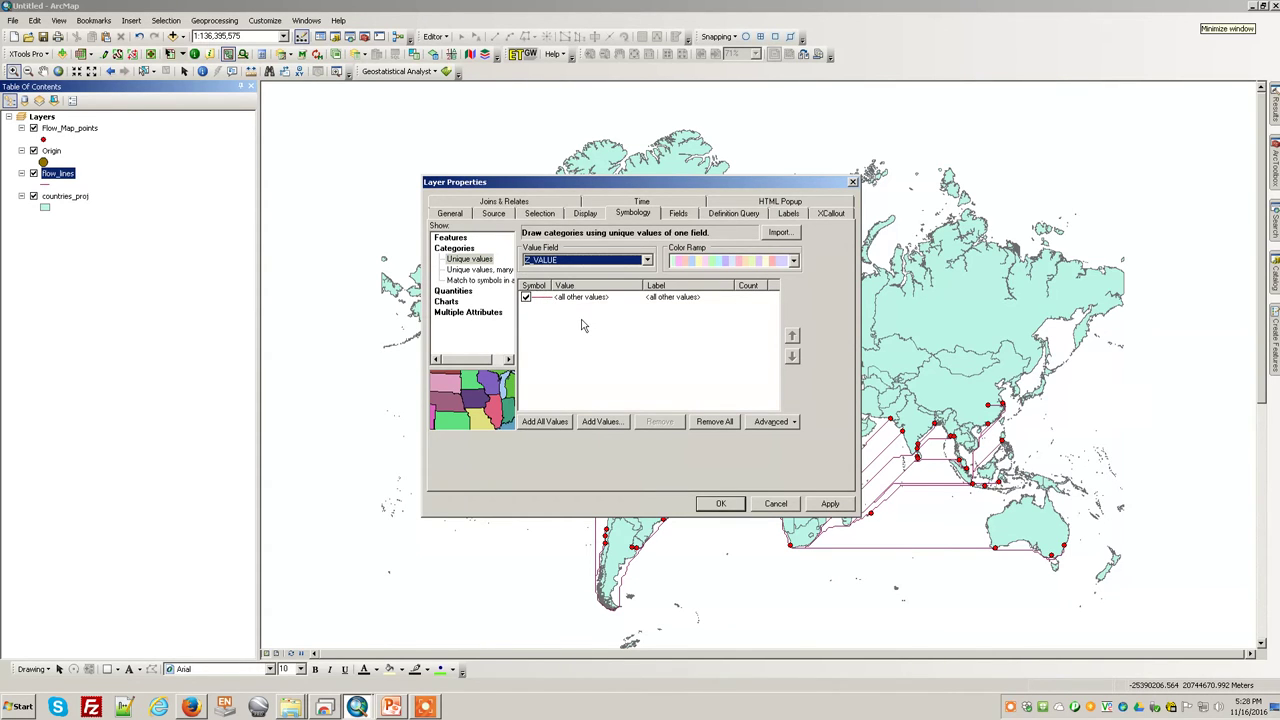
{"action": "left_click", "coordinate": [453, 290]}
{"action": "left_click", "coordinate": [477, 280]}
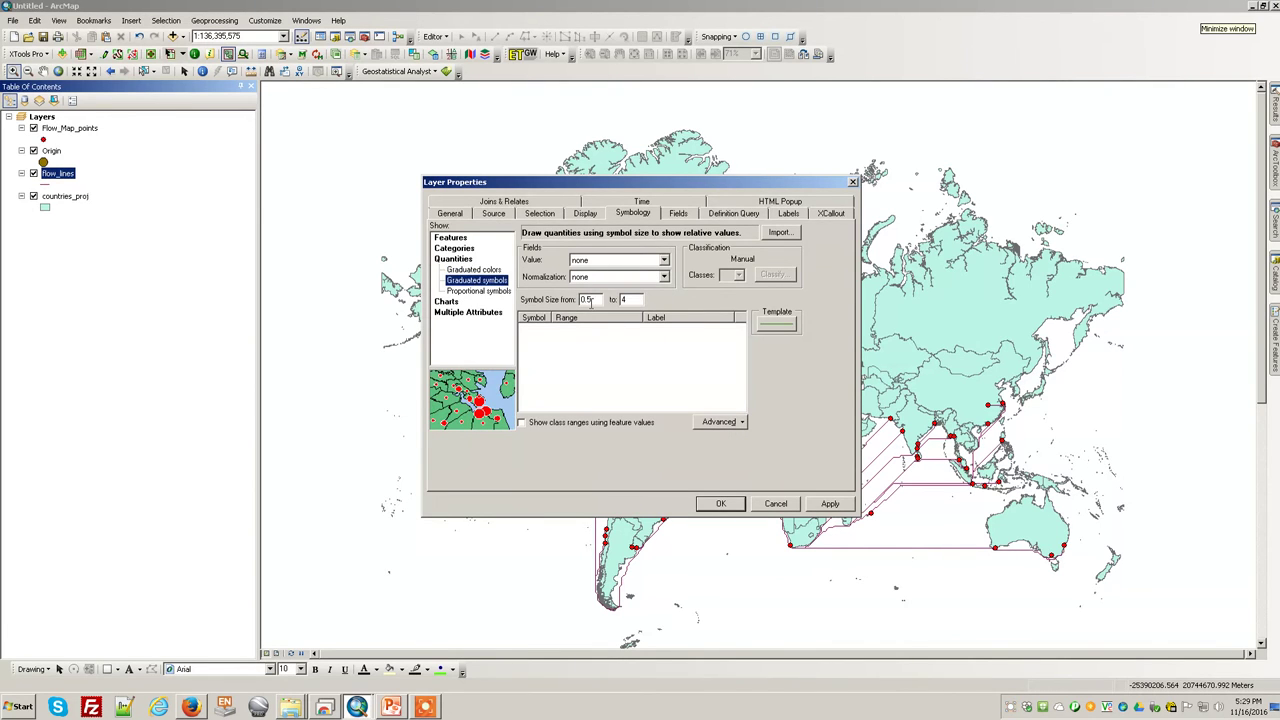
Size the flow lines from 6 to 20 by Z_VALUE in 10 classes.
{"action": "double_click", "coordinate": [584, 299]}
{"action": "type", "text": "6"}
{"action": "double_click", "coordinate": [621, 299]}
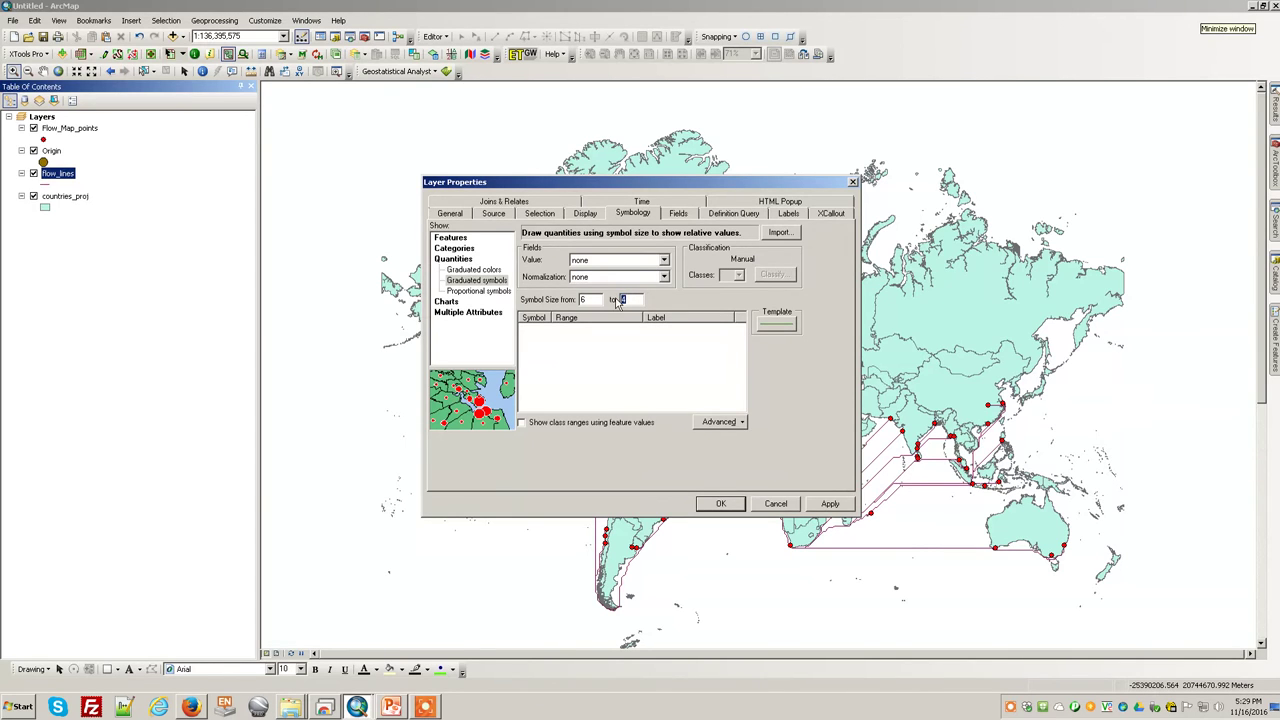
{"action": "left_click", "coordinate": [630, 262]}
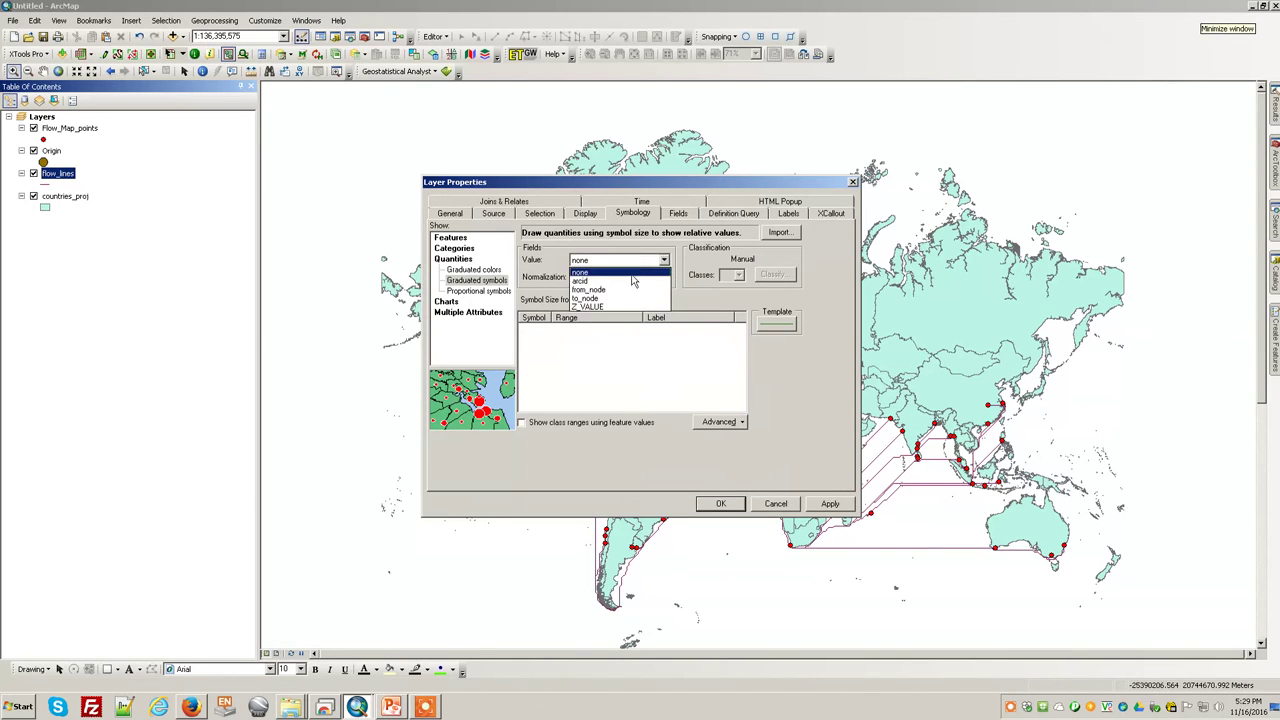
{"action": "left_click", "coordinate": [630, 306]}
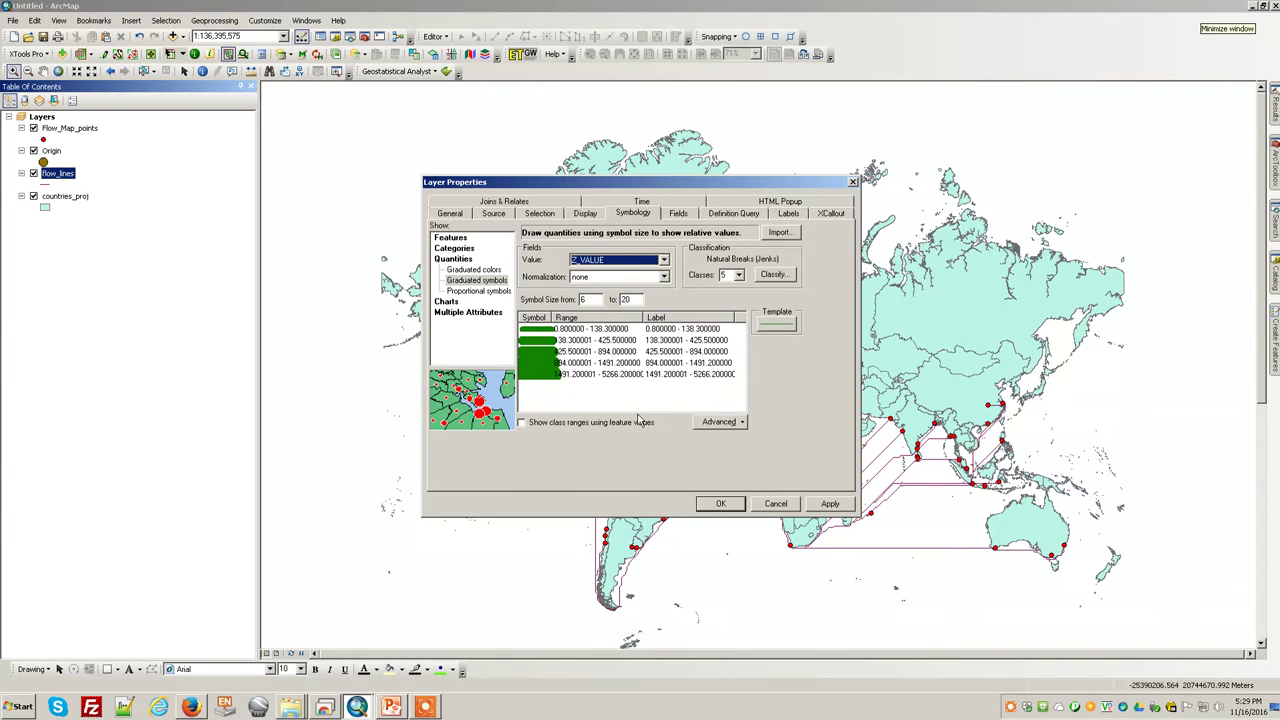
{"action": "left_click", "coordinate": [738, 275]}
{"action": "left_click", "coordinate": [732, 352]}
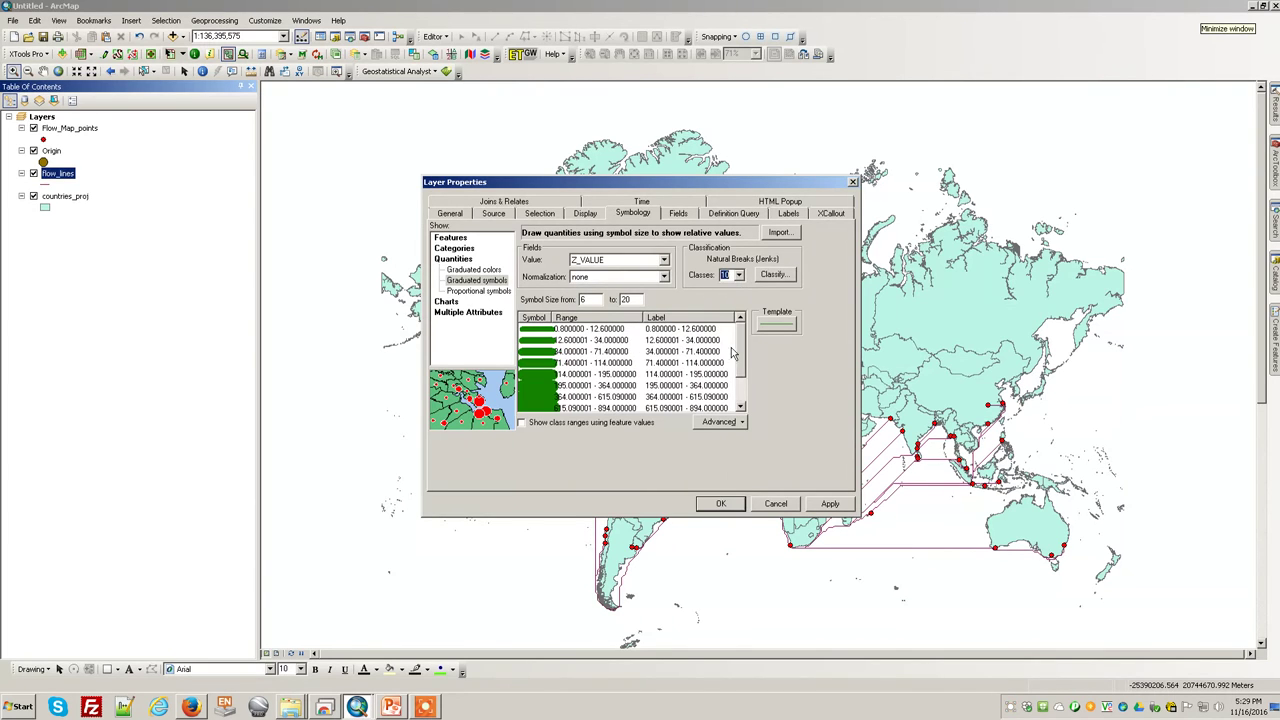
Colour all the graduated line symbols grey and apply the symbology.
{"action": "left_click", "coordinate": [545, 320]}
{"action": "left_click", "coordinate": [586, 362]}
{"action": "left_click", "coordinate": [772, 173]}
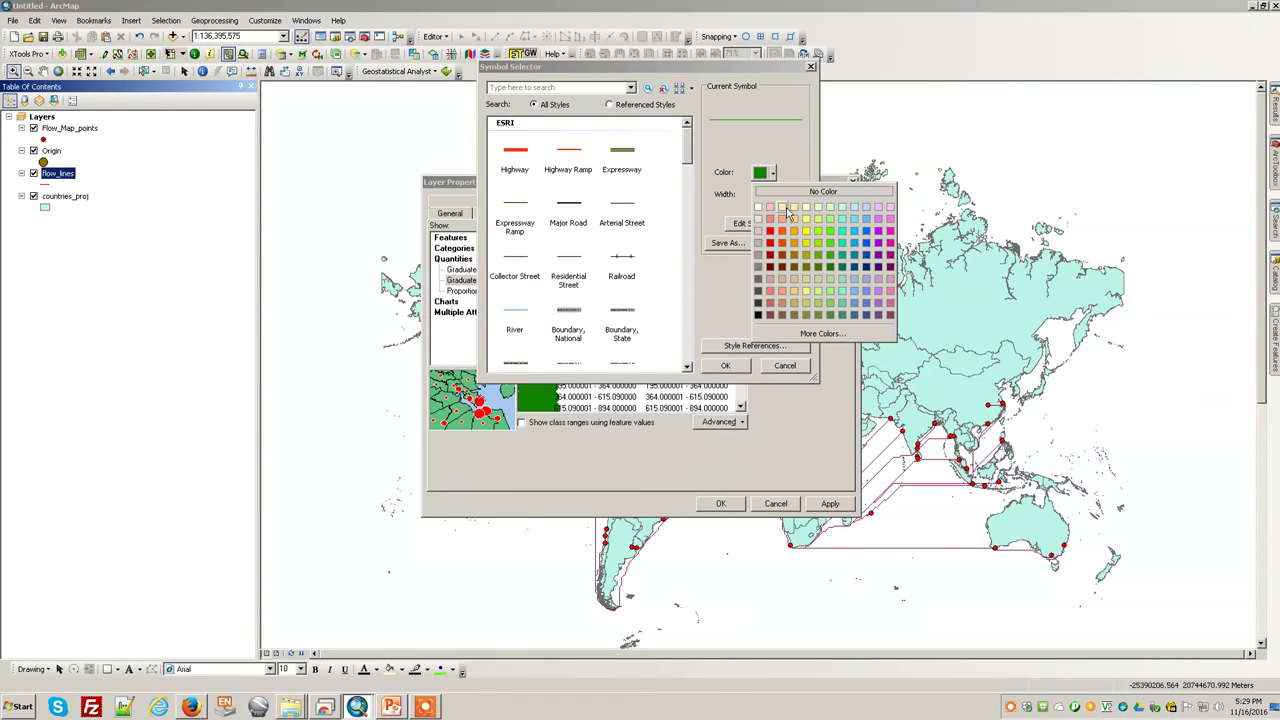
{"action": "left_click", "coordinate": [758, 280]}
{"action": "left_click", "coordinate": [726, 365]}
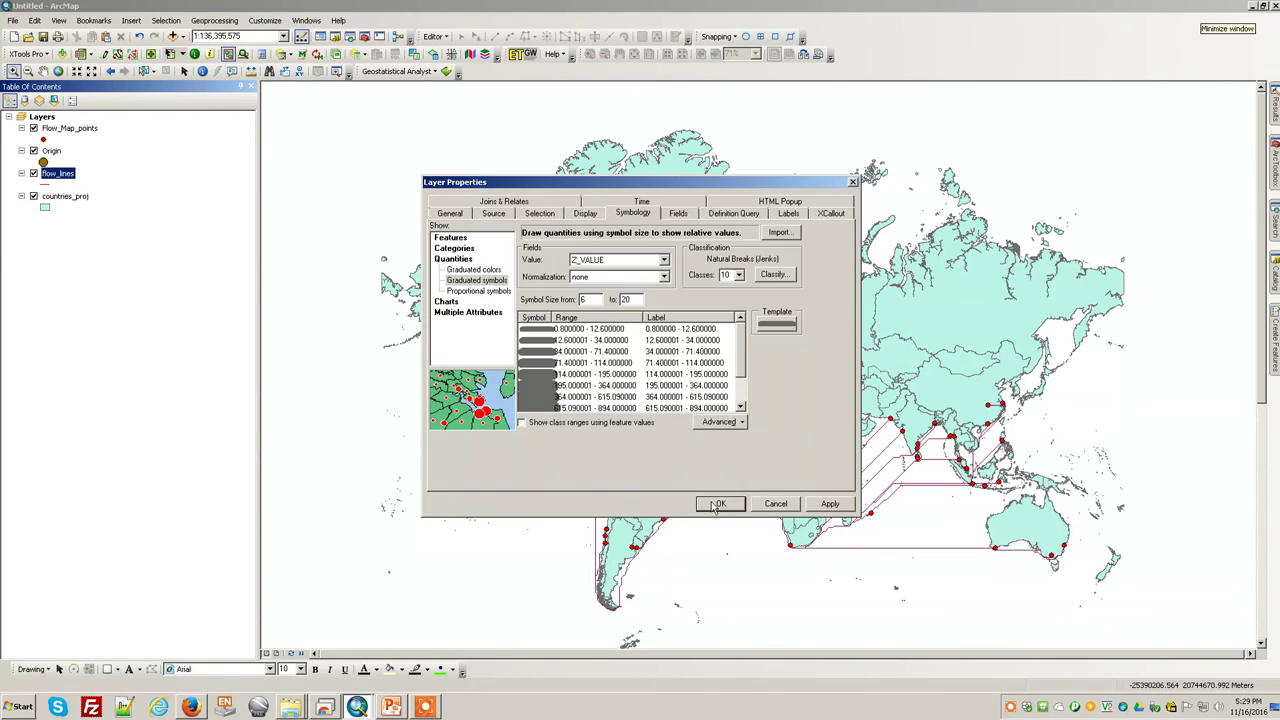
{"action": "left_click", "coordinate": [718, 504]}
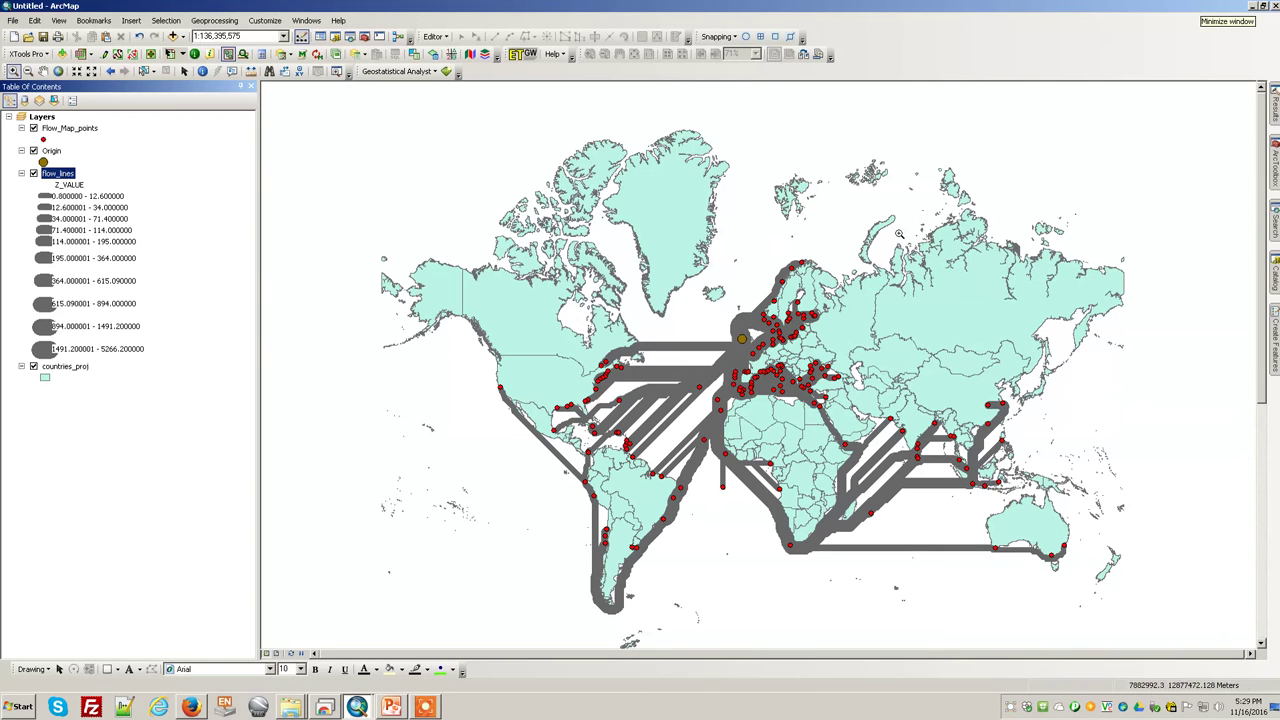
{"action": "left_click", "coordinate": [1275, 160]}
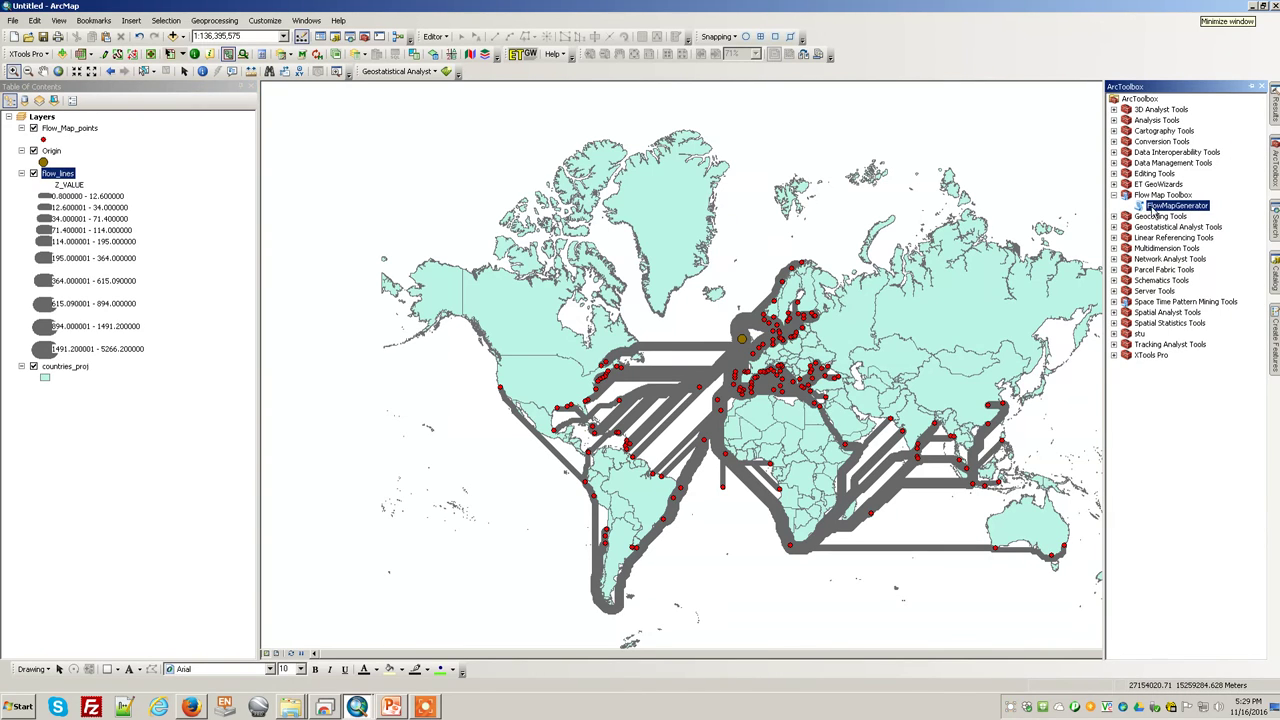
{"action": "double_click", "coordinate": [1156, 207]}
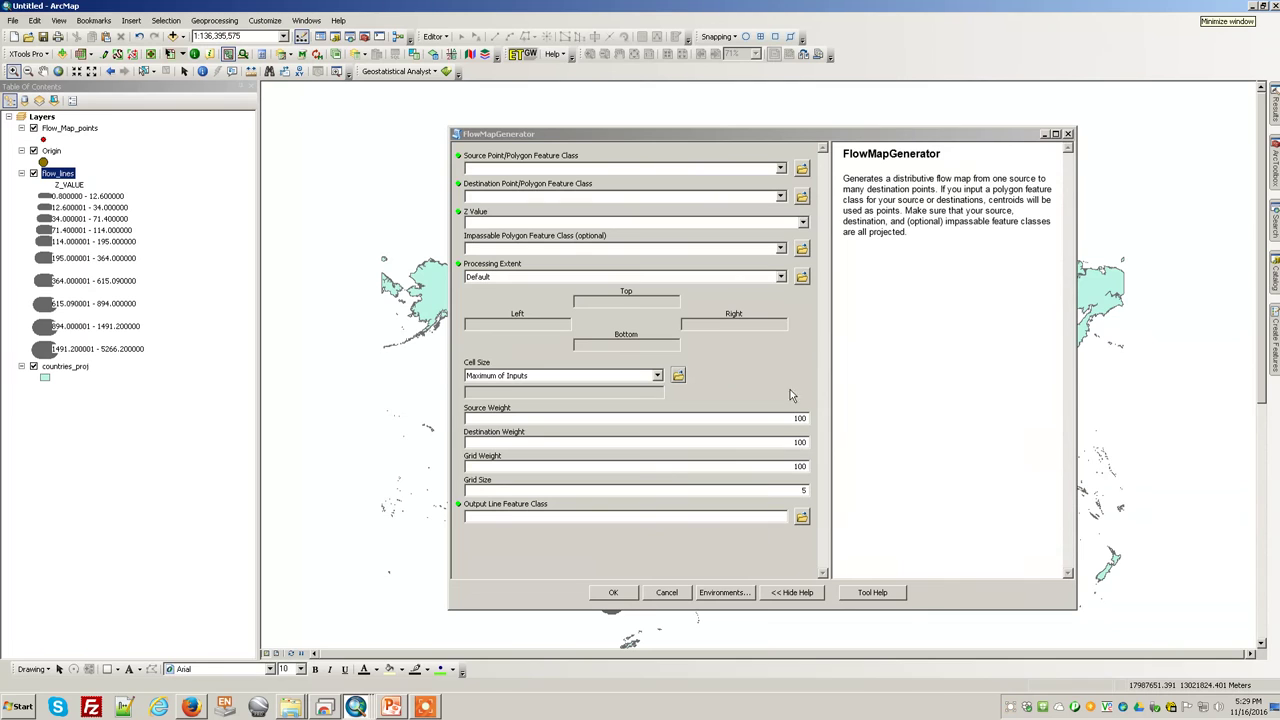
{"action": "left_click", "coordinate": [667, 593]}
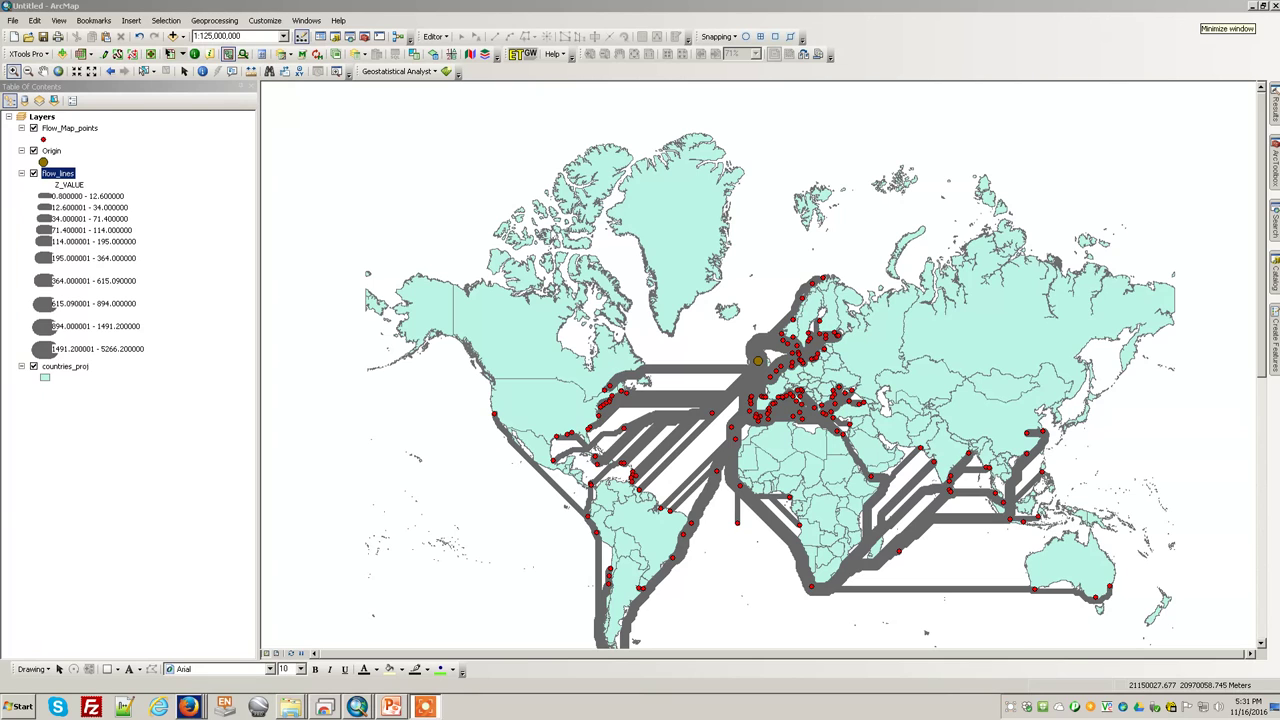
Bring the Firefox window with the Esri flow map blog post to the front, maximised.
{"action": "key", "text": "alt+Tab"}
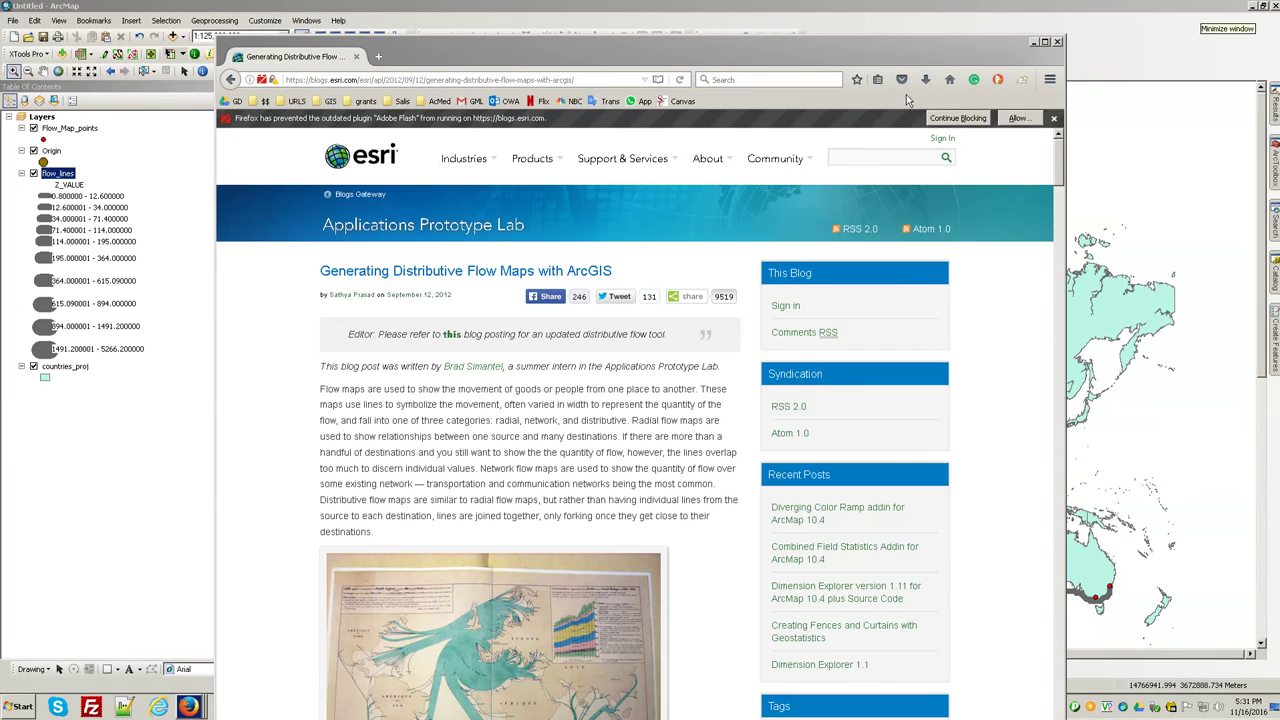
{"action": "double_click", "coordinate": [1046, 50]}
{"action": "scroll", "coordinate": [482, 255], "scroll_direction": "down", "scroll_amount": 8}
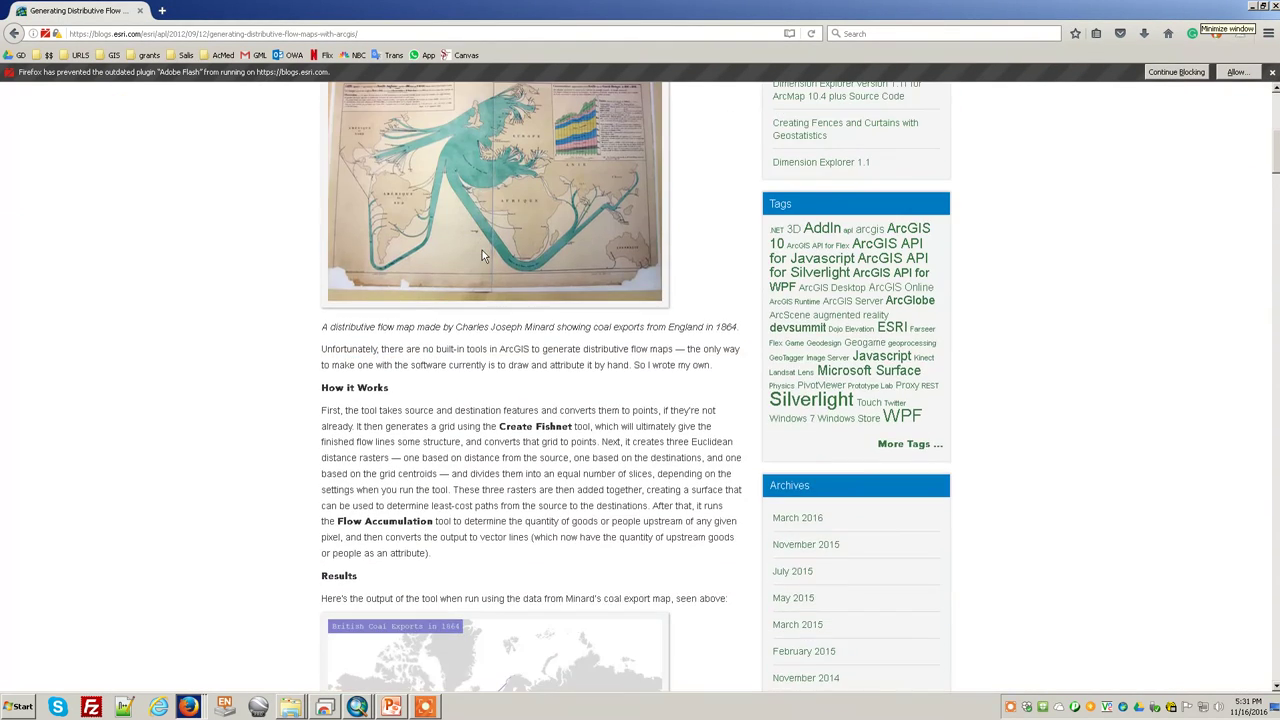
{"action": "scroll", "coordinate": [480, 283], "scroll_direction": "up", "scroll_amount": 3}
Read through 'Generating Distributive Flow Maps with ArcGIS' and its comments, then select the post's web address.
{"action": "scroll", "coordinate": [519, 398], "scroll_direction": "down", "scroll_amount": 6}
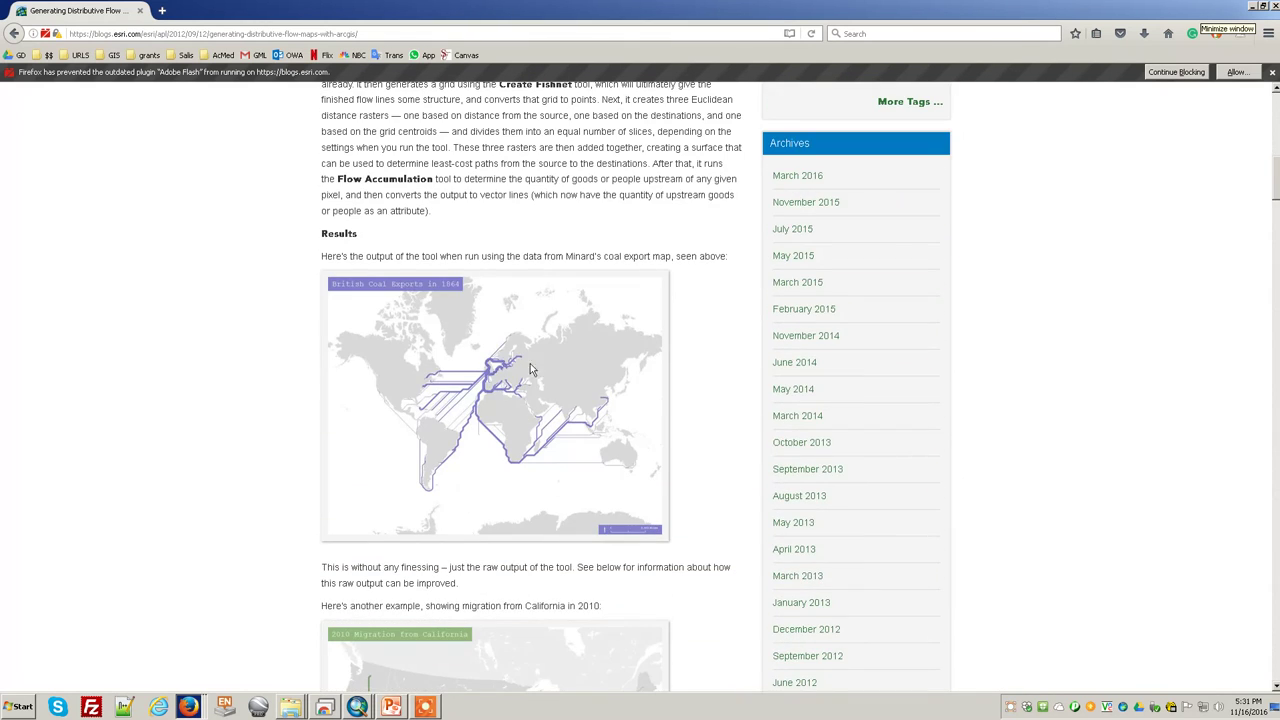
{"action": "scroll", "coordinate": [550, 445], "scroll_direction": "down", "scroll_amount": 8}
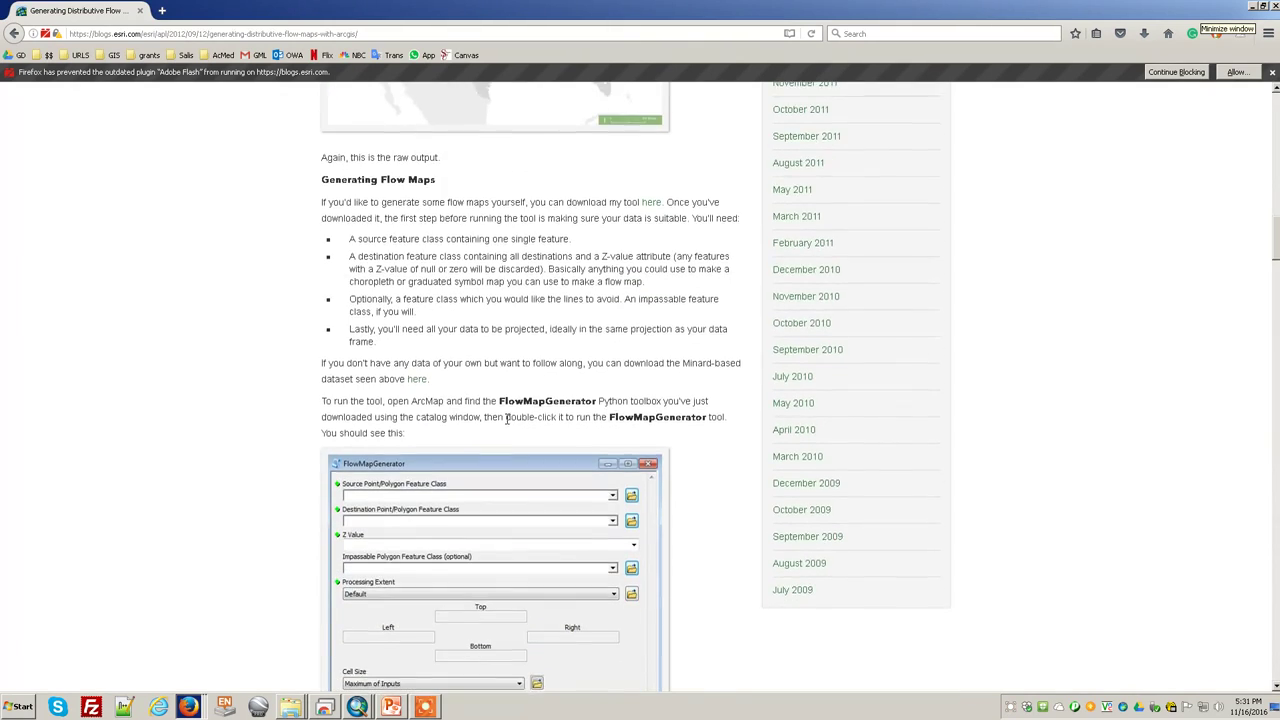
{"action": "scroll", "coordinate": [508, 320], "scroll_direction": "down", "scroll_amount": 10}
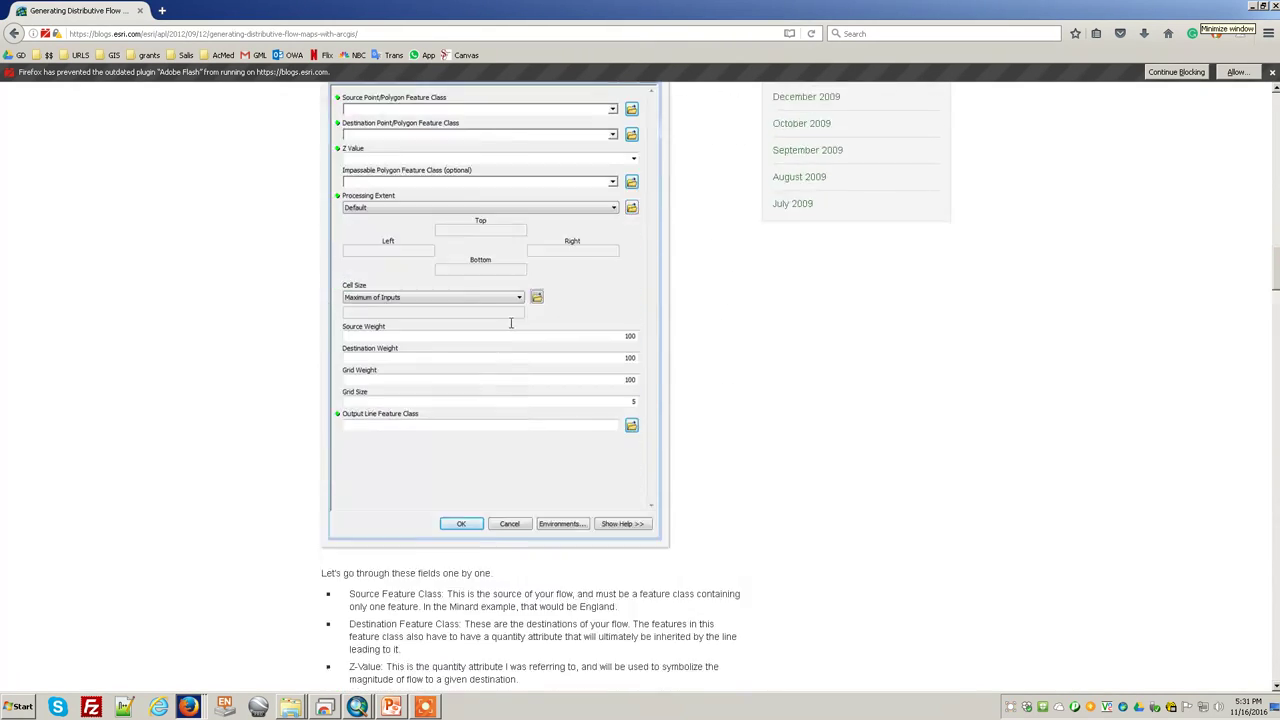
{"action": "scroll", "coordinate": [510, 300], "scroll_direction": "down", "scroll_amount": 10}
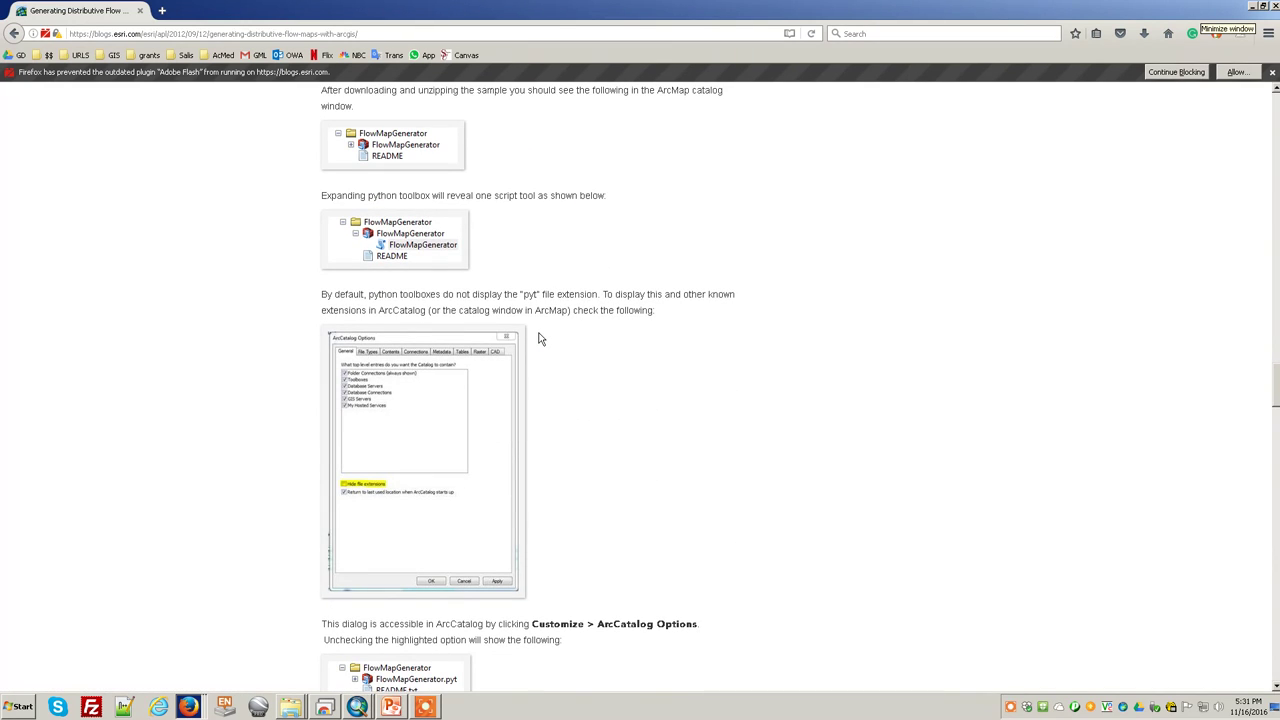
{"action": "scroll", "coordinate": [489, 434], "scroll_direction": "down", "scroll_amount": 12}
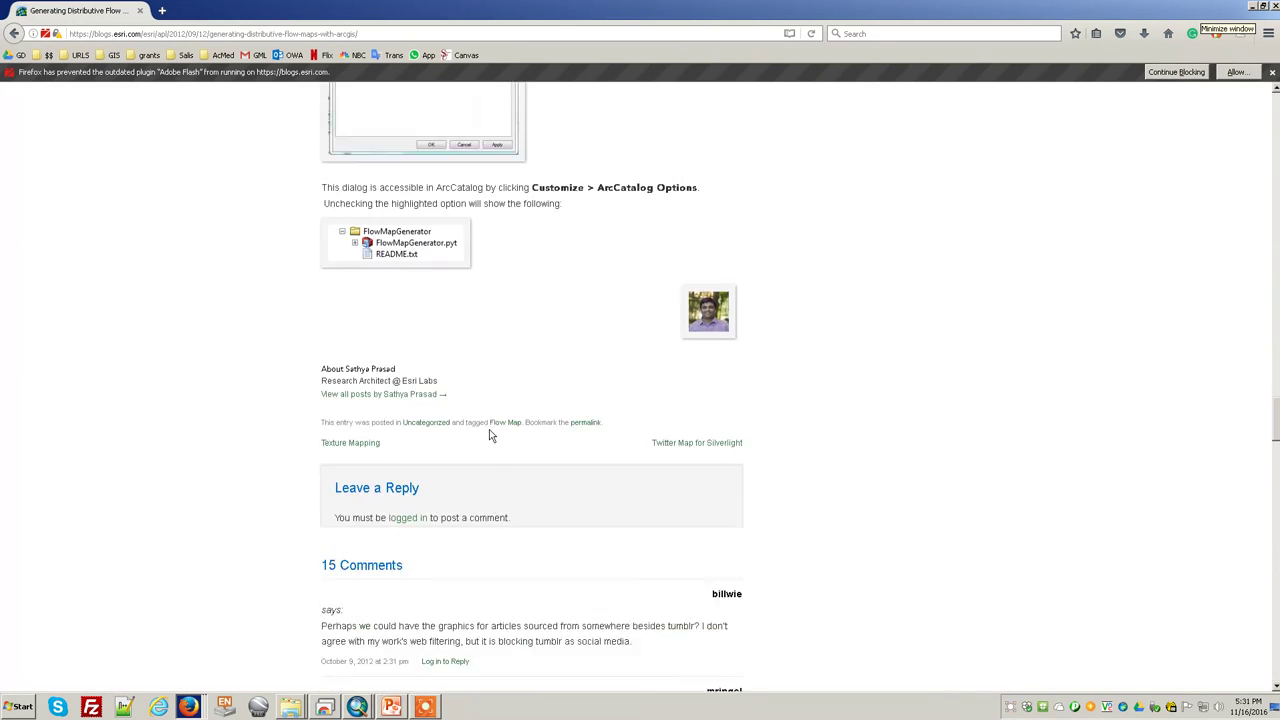
{"action": "scroll", "coordinate": [489, 436], "scroll_direction": "down", "scroll_amount": 15}
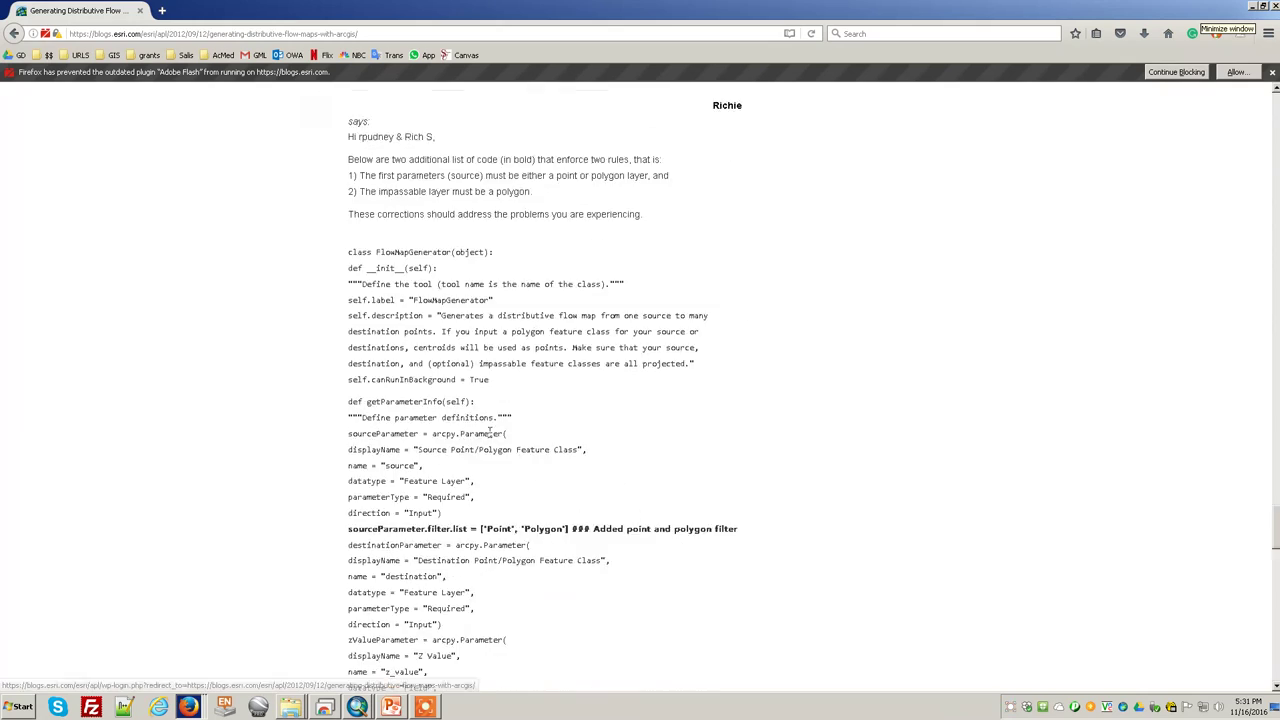
{"action": "scroll", "coordinate": [545, 526], "scroll_direction": "down", "scroll_amount": 15}
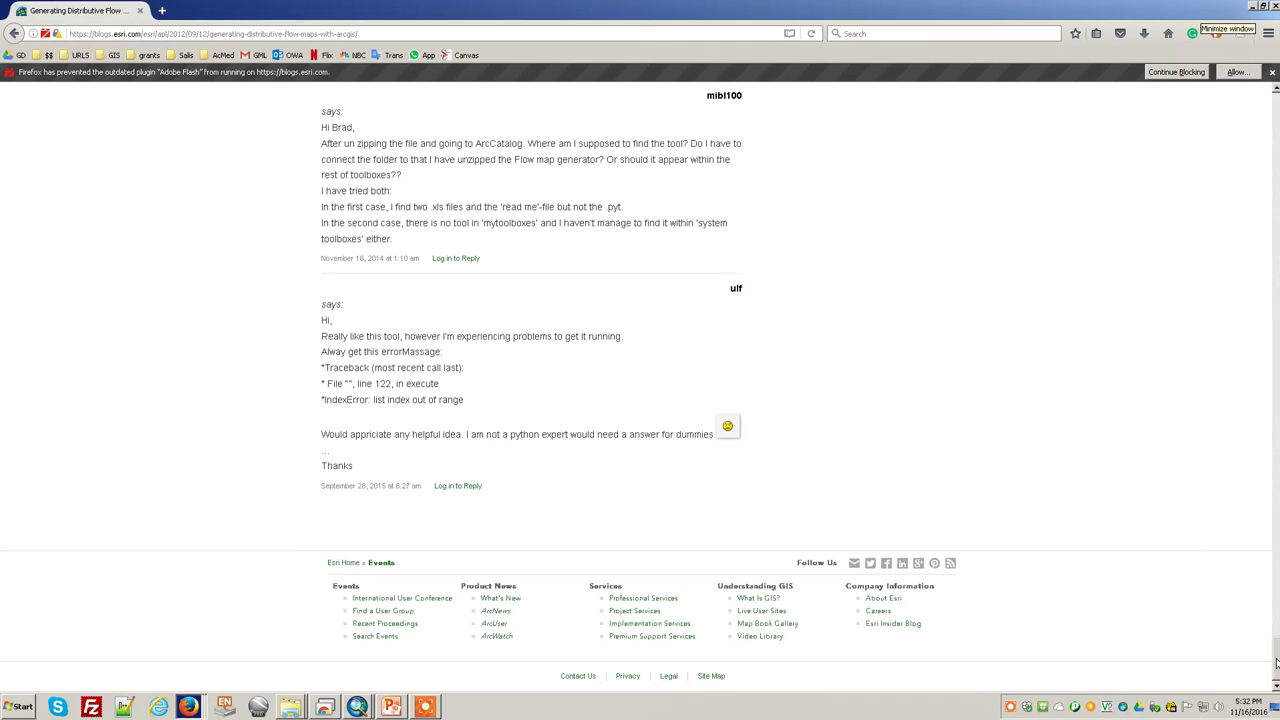
{"action": "left_click_drag", "start_coordinate": [1276, 663], "coordinate": [1276, 50]}
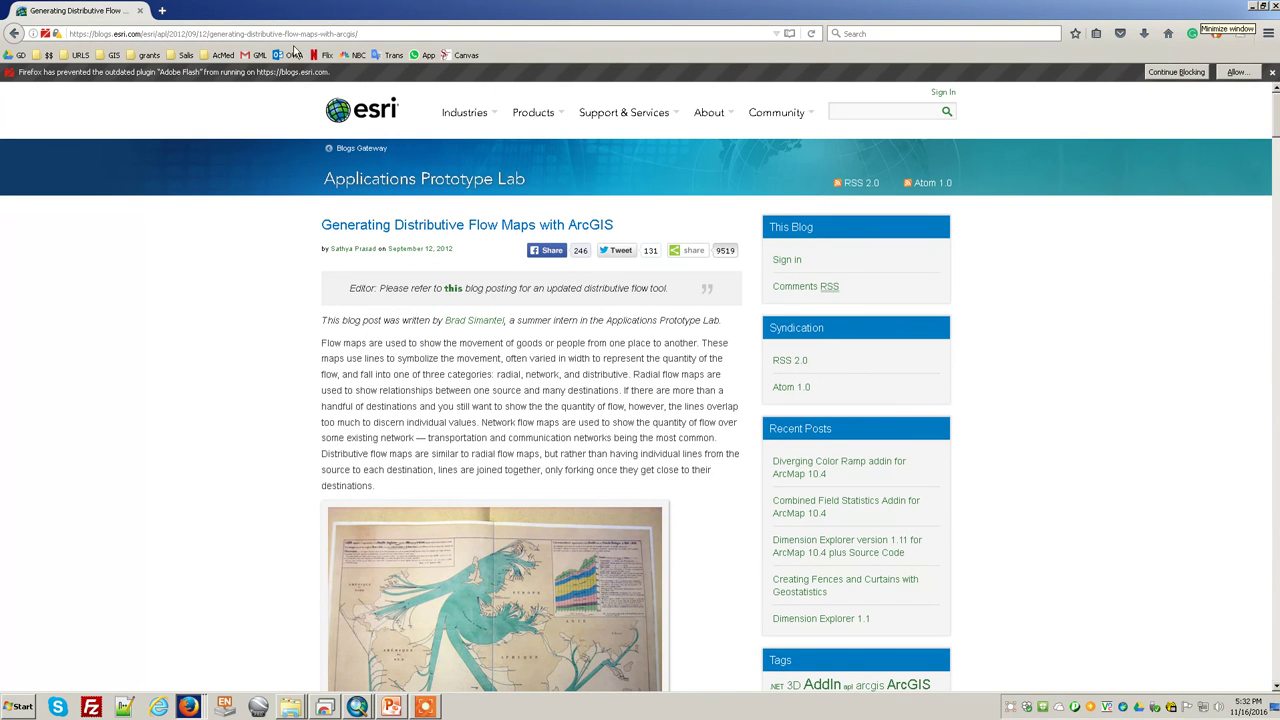
{"action": "left_click", "coordinate": [376, 31]}
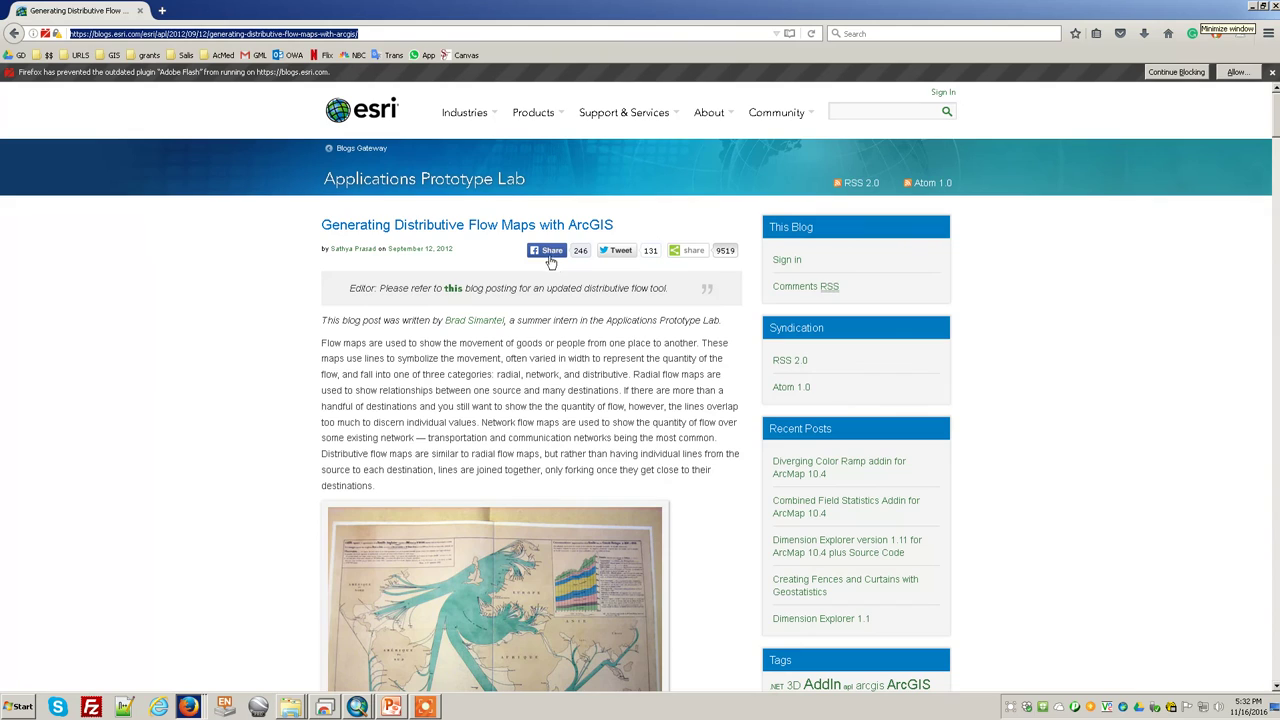